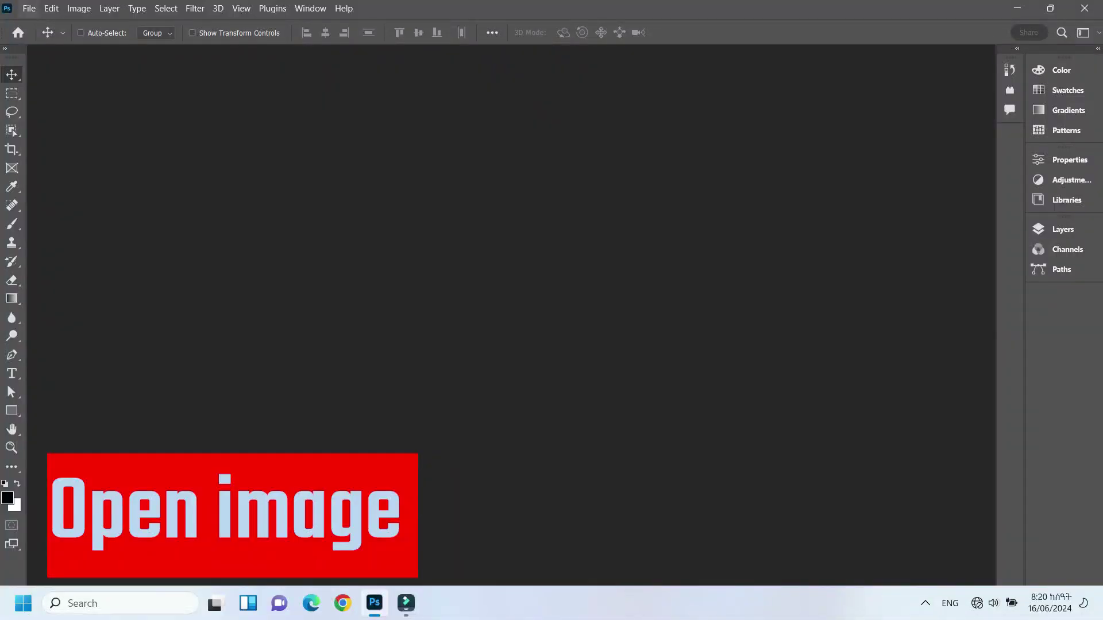
Step: Open Photoshop's File menu to begin opening an existing image
{"action": "left_click", "coordinate": [29, 8]}
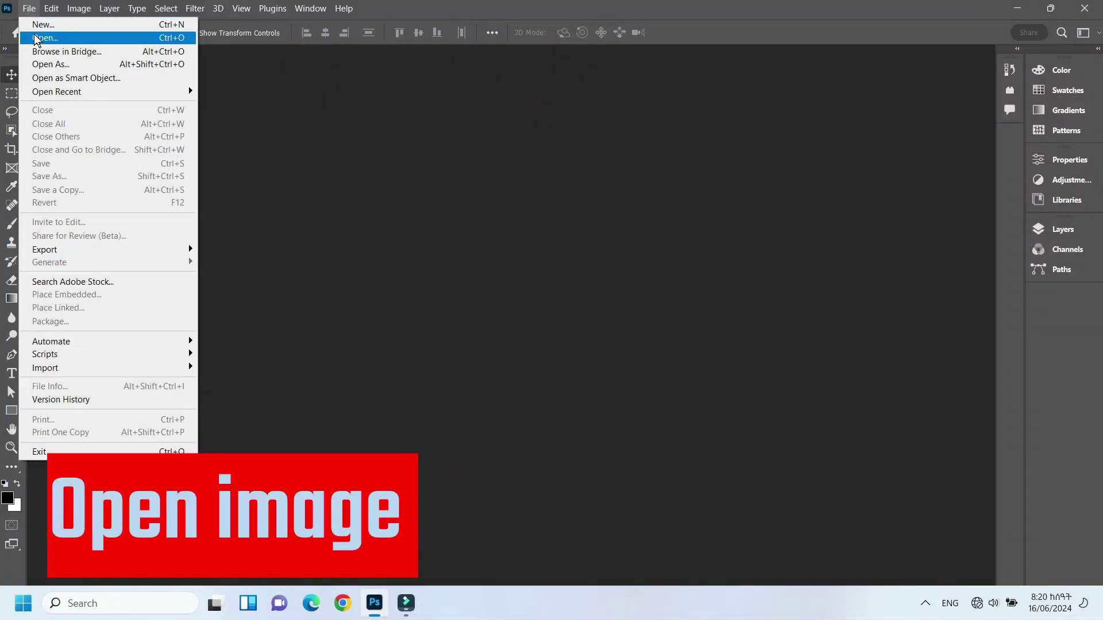
Step: Open unnamed.jpg from the Desktop, a 900 × 900 px portrait on a blue background
{"action": "left_click", "coordinate": [36, 38]}
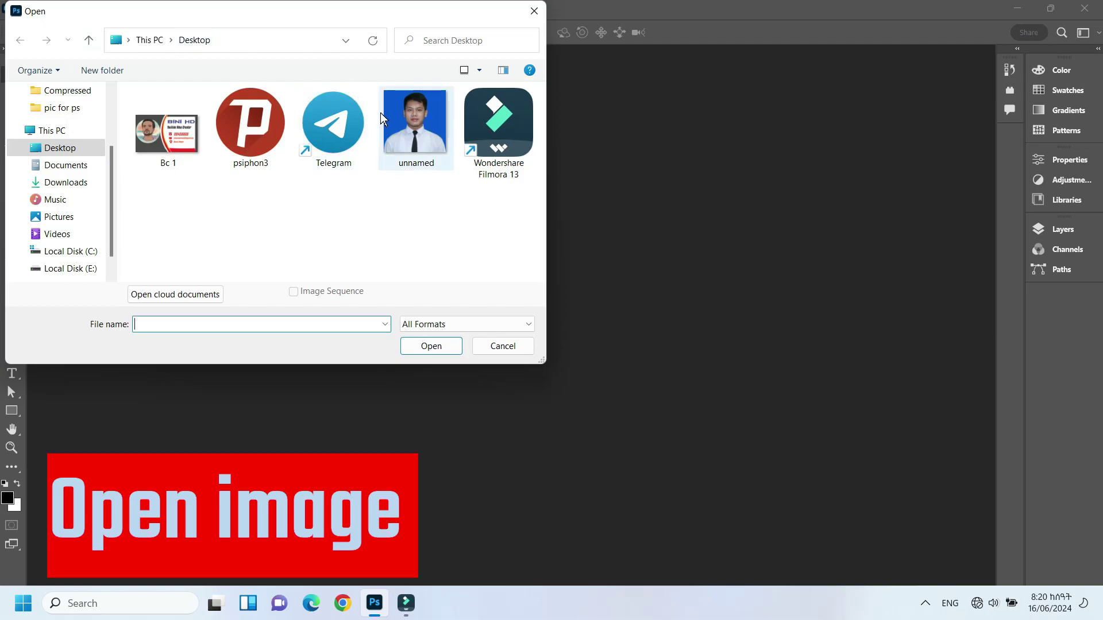
{"action": "left_click", "coordinate": [402, 120]}
{"action": "left_click", "coordinate": [431, 345]}
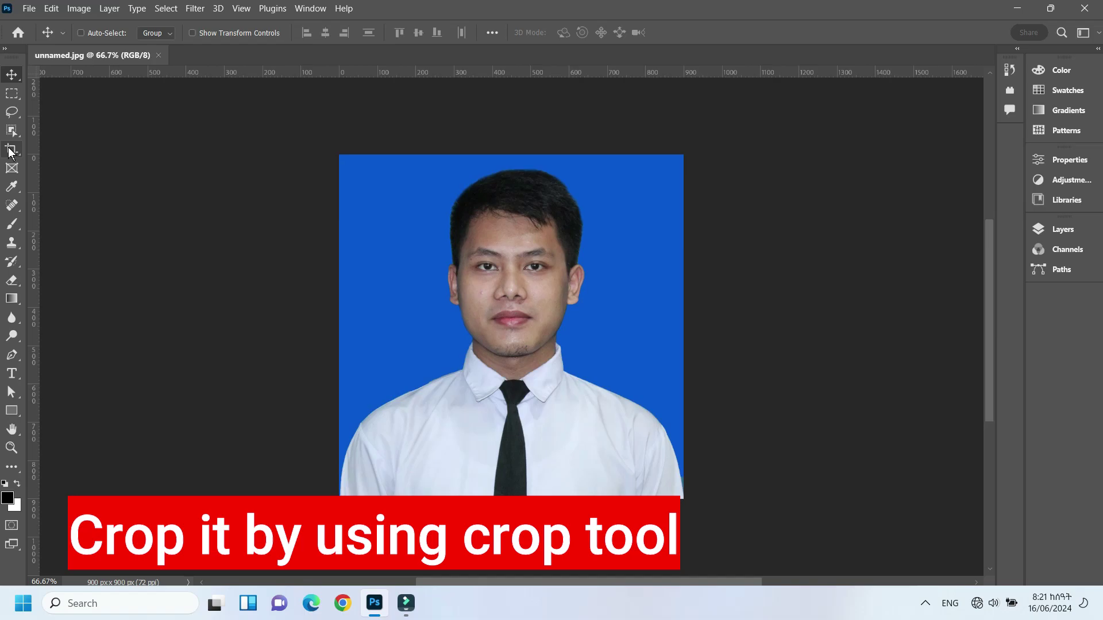
Step: Set the Crop tool to W x H x Resolution with a 3 × 4 cm size
{"action": "left_click", "coordinate": [10, 151]}
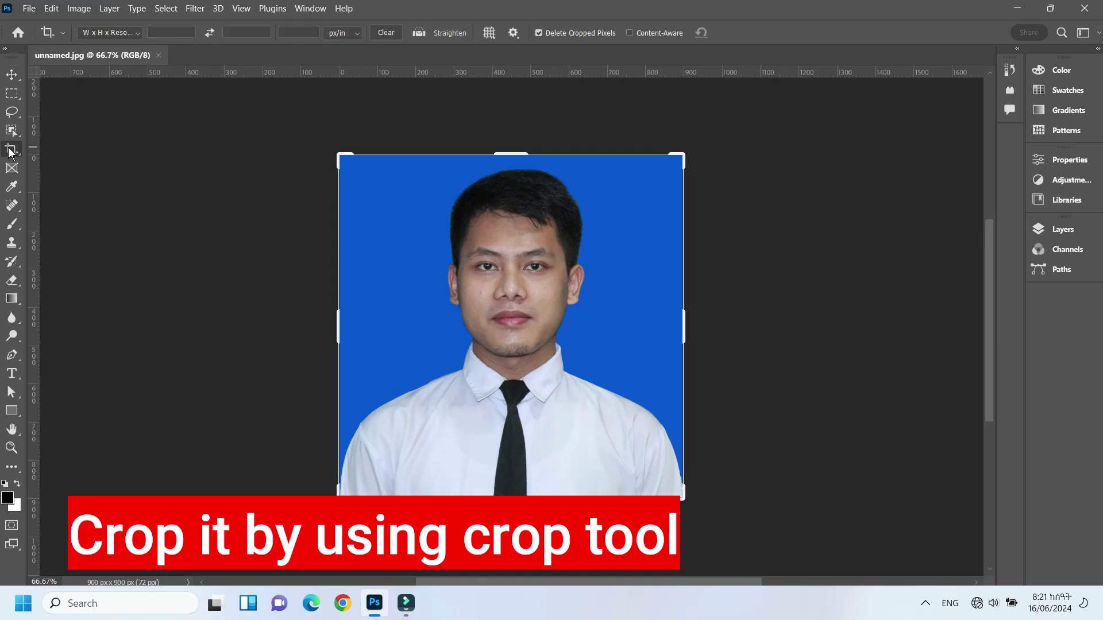
{"action": "left_click", "coordinate": [134, 32]}
{"action": "left_click", "coordinate": [123, 55]}
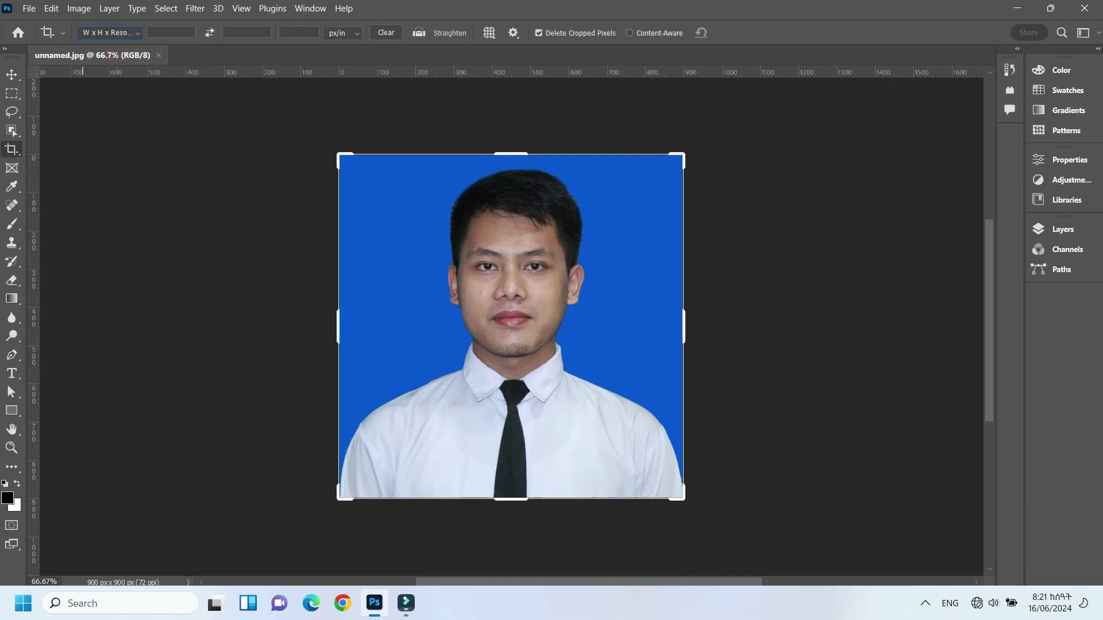
{"action": "left_click", "coordinate": [161, 33]}
{"action": "type", "text": "3cm"}
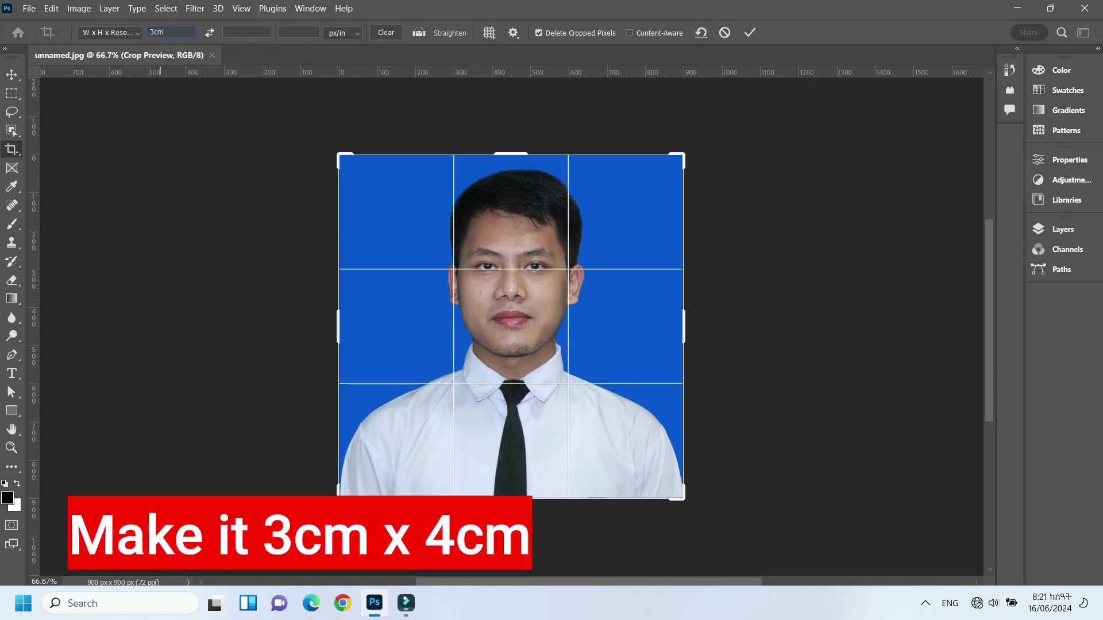
{"action": "type", "text": "4c"}
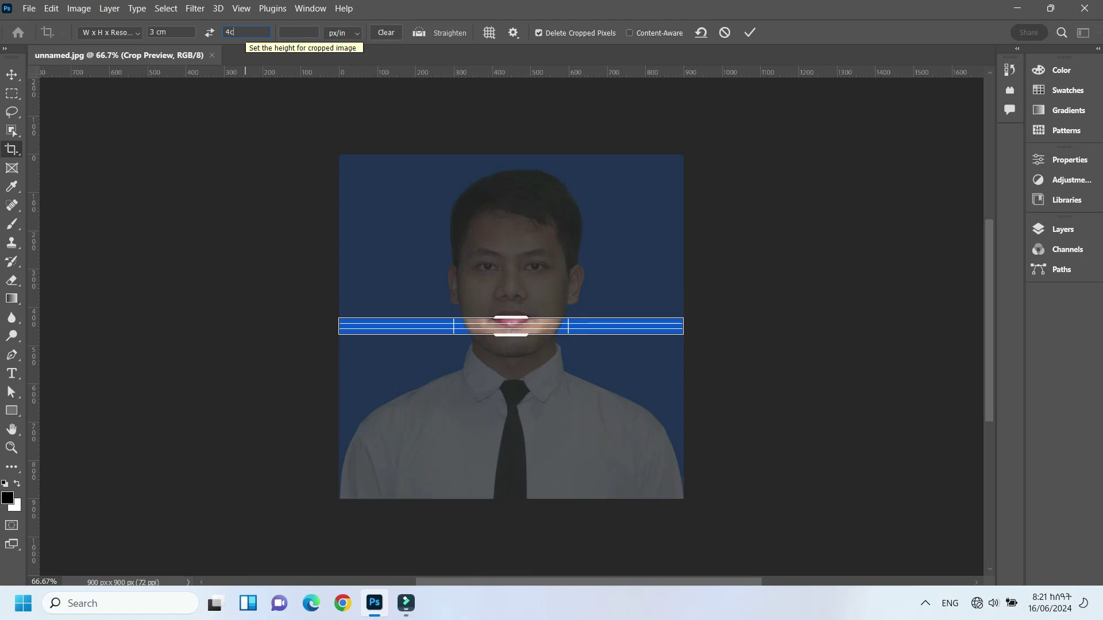
{"action": "type", "text": "m"}
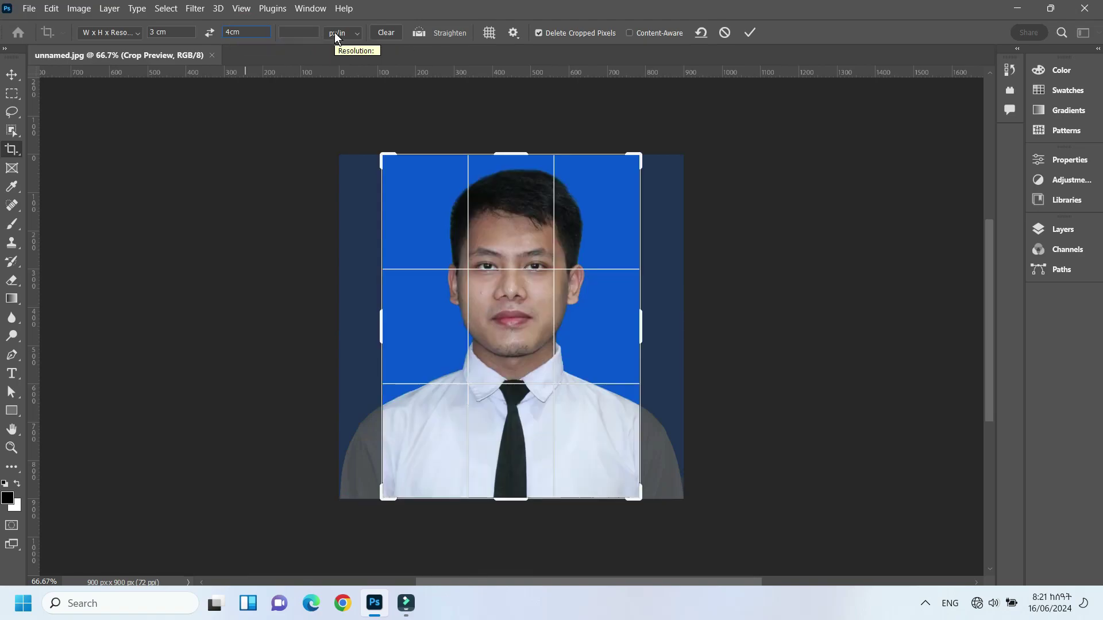
Step: Set the crop resolution to 300 px/cm and commit, giving a 900 × 1200 px image
{"action": "left_click", "coordinate": [338, 33]}
{"action": "left_click", "coordinate": [336, 56]}
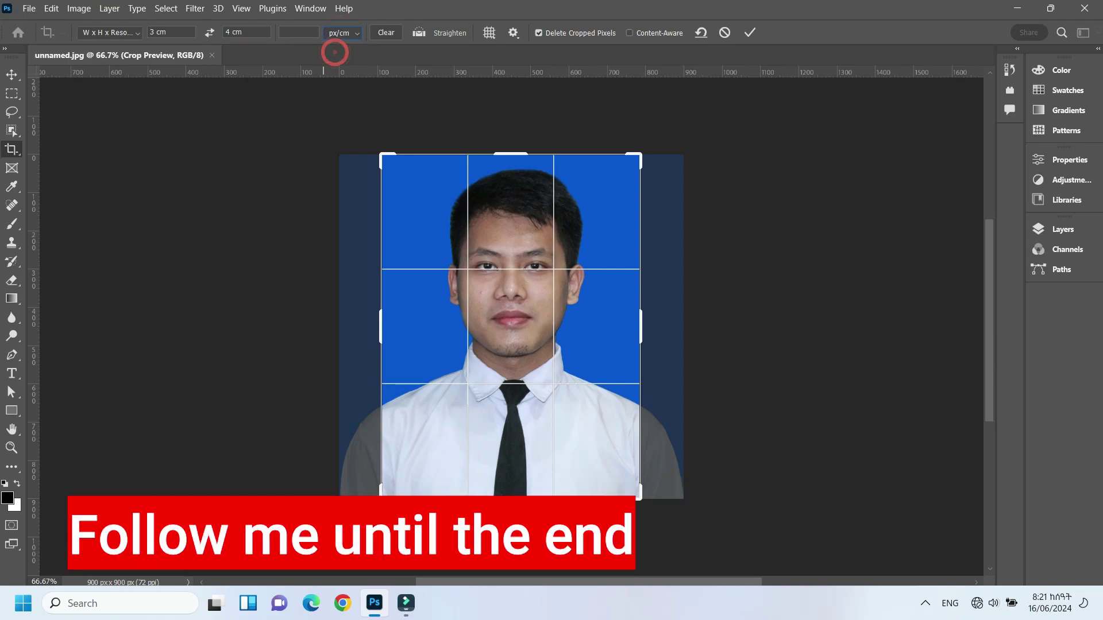
{"action": "left_click", "coordinate": [297, 32]}
{"action": "type", "text": "300"}
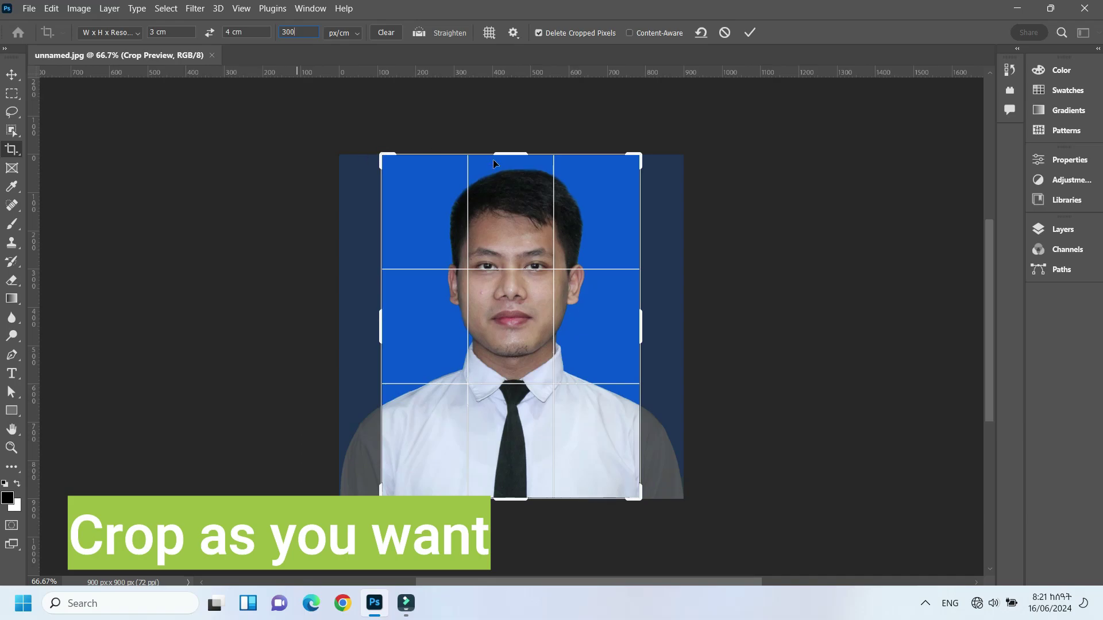
{"action": "left_click", "coordinate": [749, 33]}
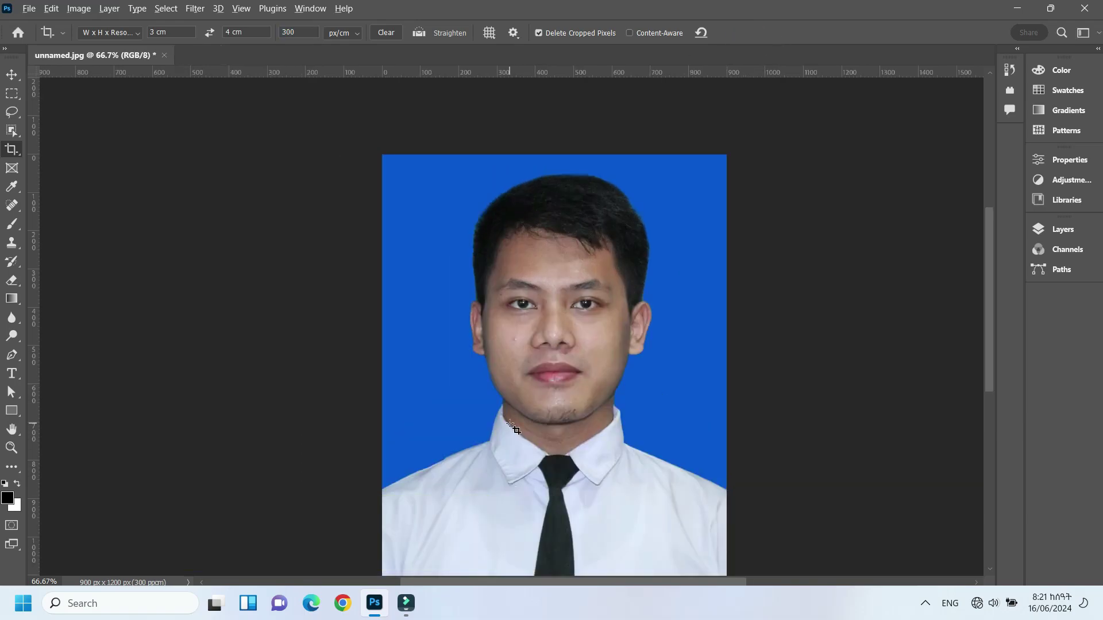
{"action": "scroll", "coordinate": [514, 429], "scroll_direction": "down", "scroll_amount": 1}
{"action": "scroll", "coordinate": [548, 427], "scroll_direction": "down", "scroll_amount": 1}
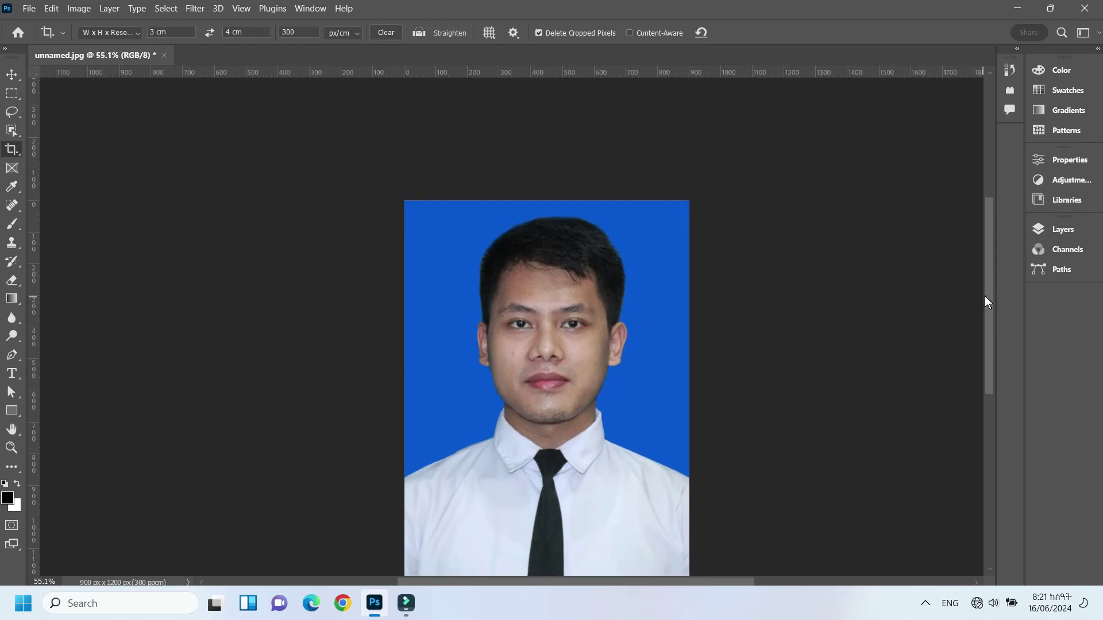
{"action": "left_click_drag", "start_coordinate": [985, 295], "coordinate": [987, 331]}
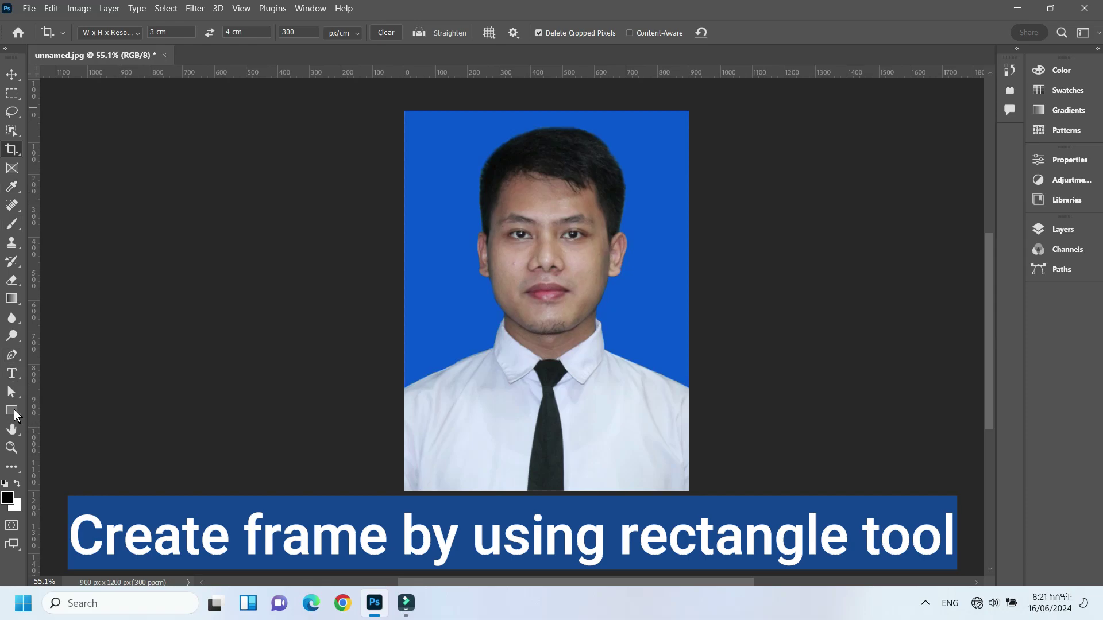
Step: Draw a rectangle shape covering the whole portrait
{"action": "left_click", "coordinate": [10, 413]}
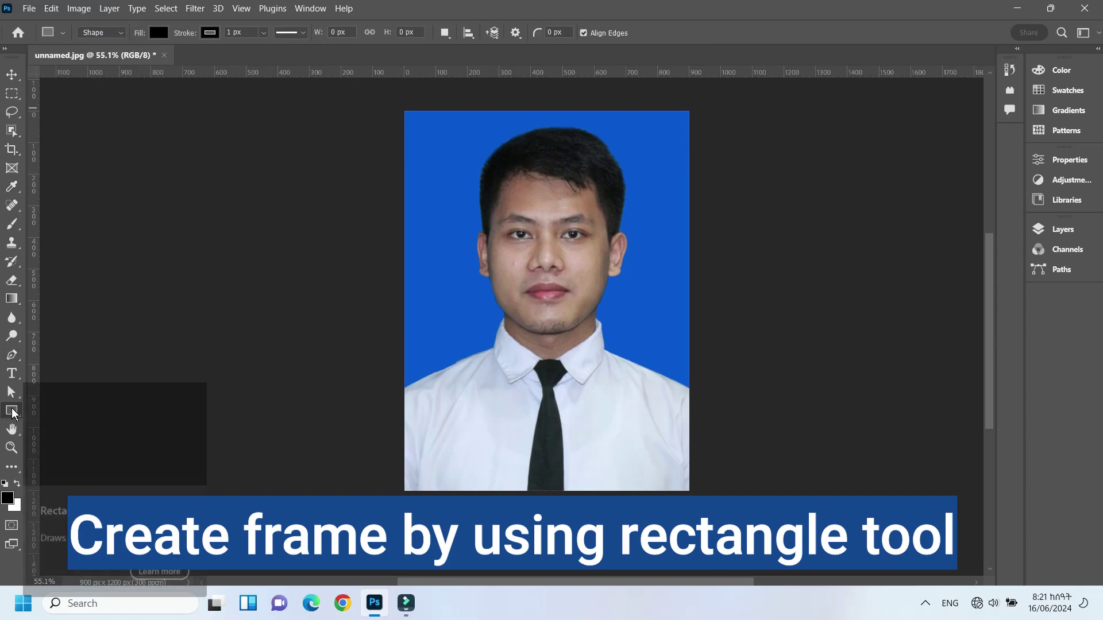
{"action": "right_click", "coordinate": [12, 413]}
{"action": "left_click", "coordinate": [46, 410]}
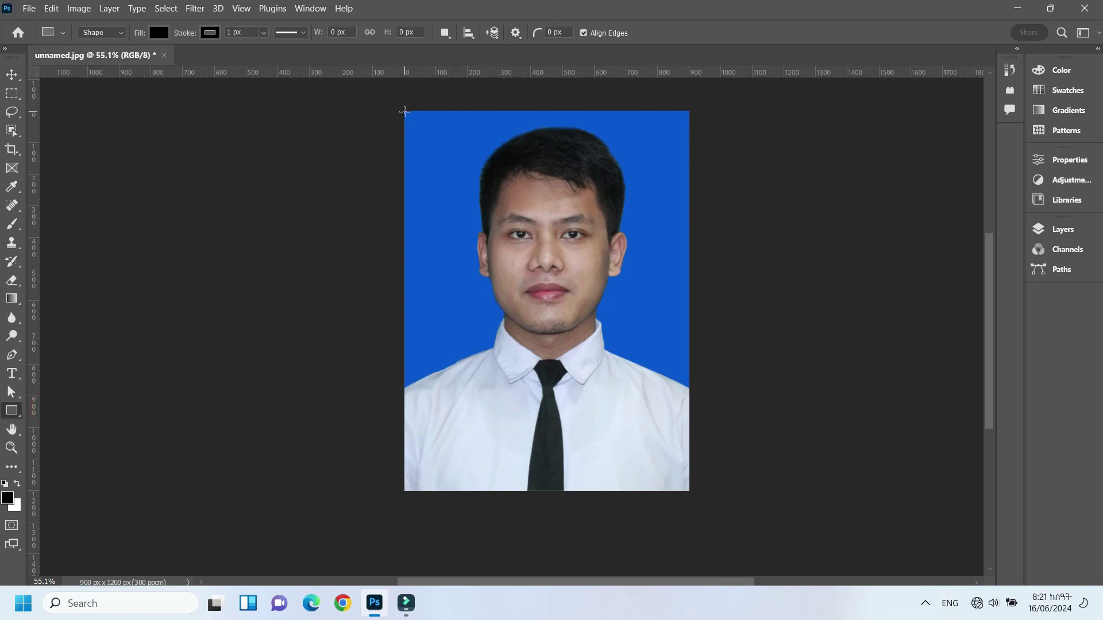
{"action": "left_click_drag", "start_coordinate": [404, 111], "coordinate": [644, 150]}
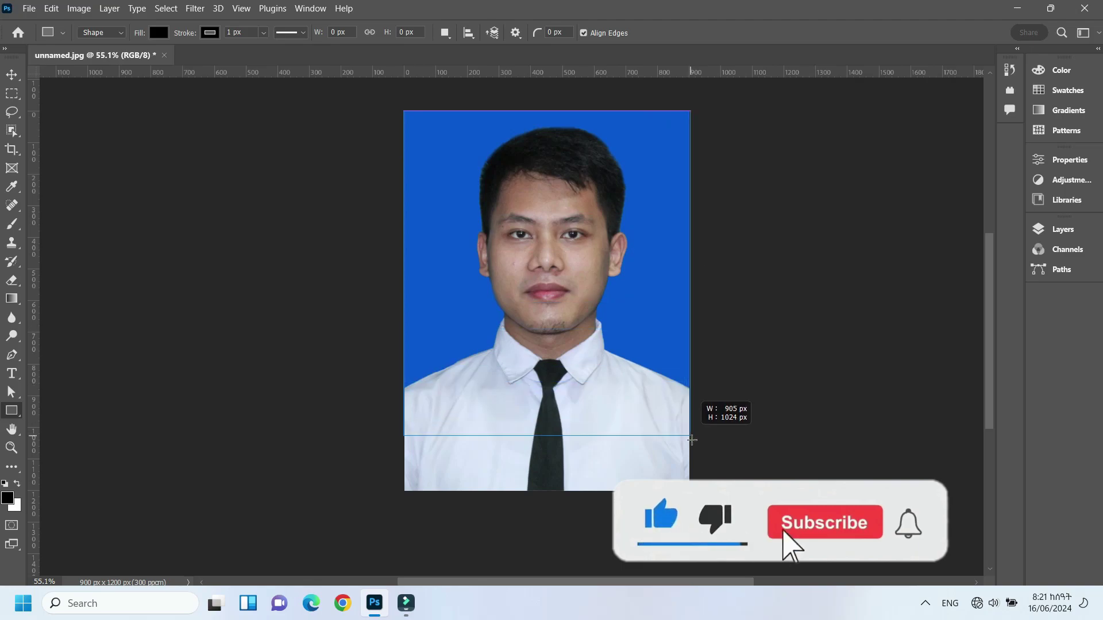
{"action": "left_click_drag", "start_coordinate": [644, 150], "coordinate": [689, 489]}
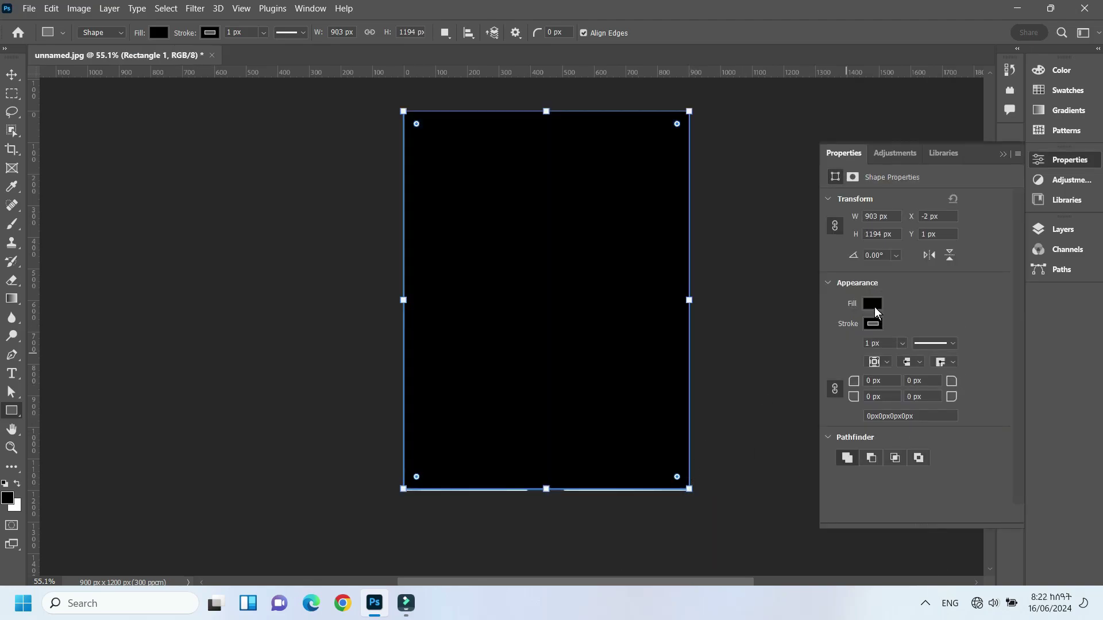
Step: Give the rectangle no fill and a black stroke about 24 px wide
{"action": "left_click", "coordinate": [873, 304]}
{"action": "left_click", "coordinate": [843, 332]}
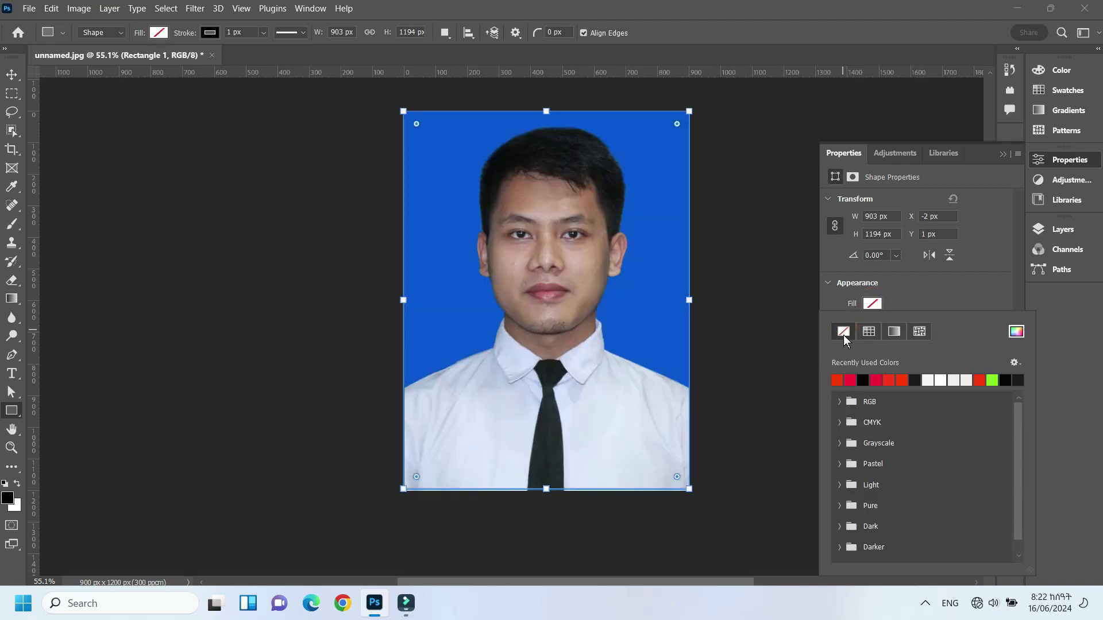
{"action": "left_click", "coordinate": [210, 33]}
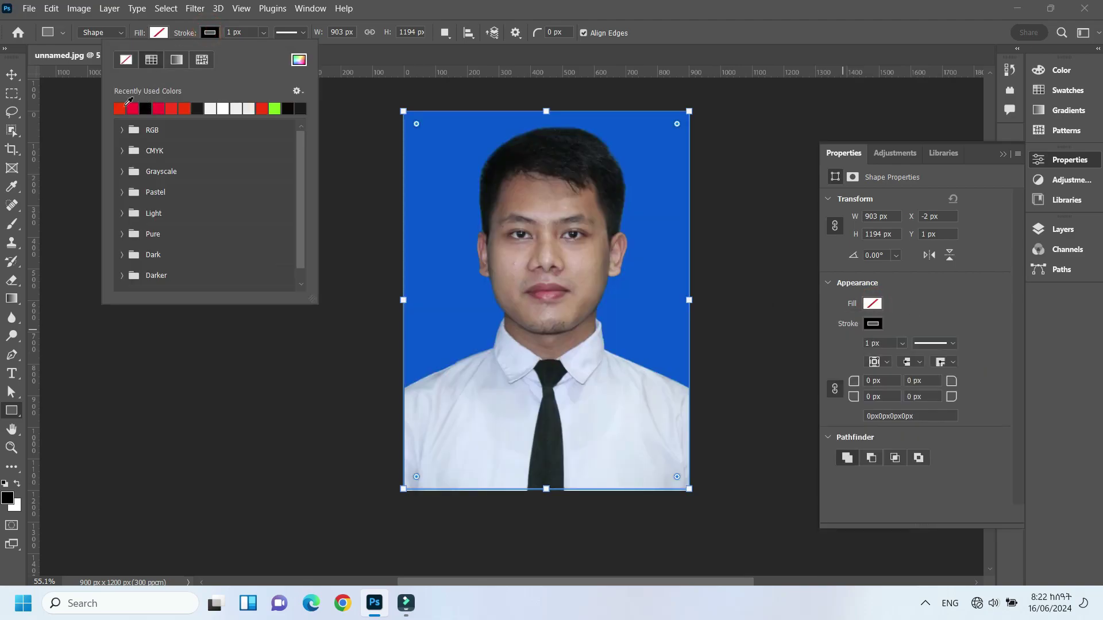
{"action": "left_click", "coordinate": [147, 107]}
{"action": "left_click", "coordinate": [263, 33]}
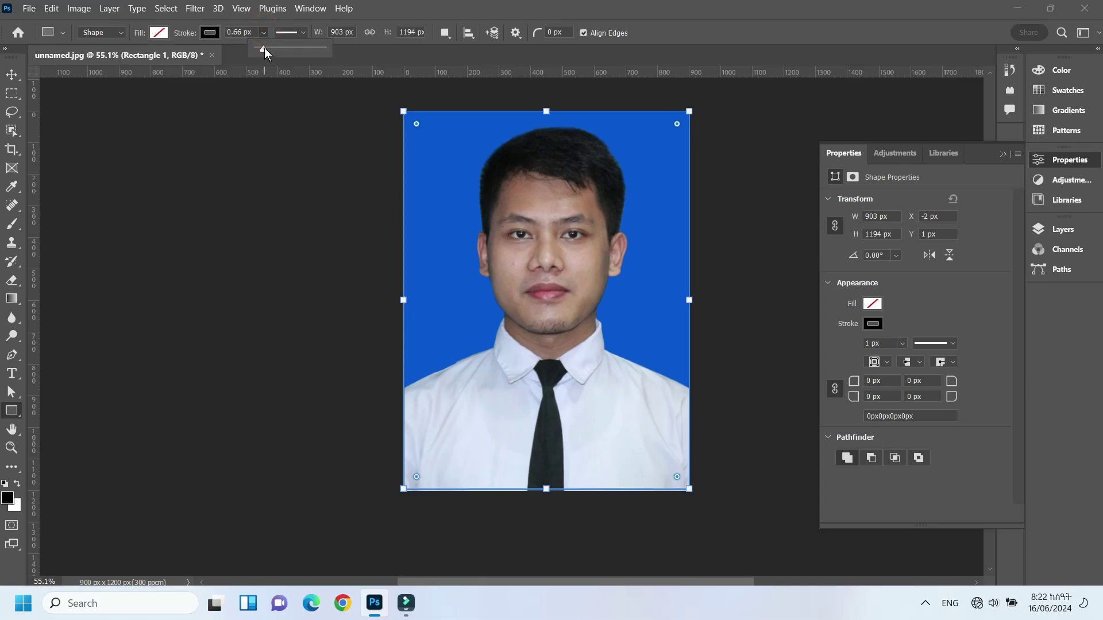
{"action": "left_click_drag", "start_coordinate": [266, 47], "coordinate": [268, 50]}
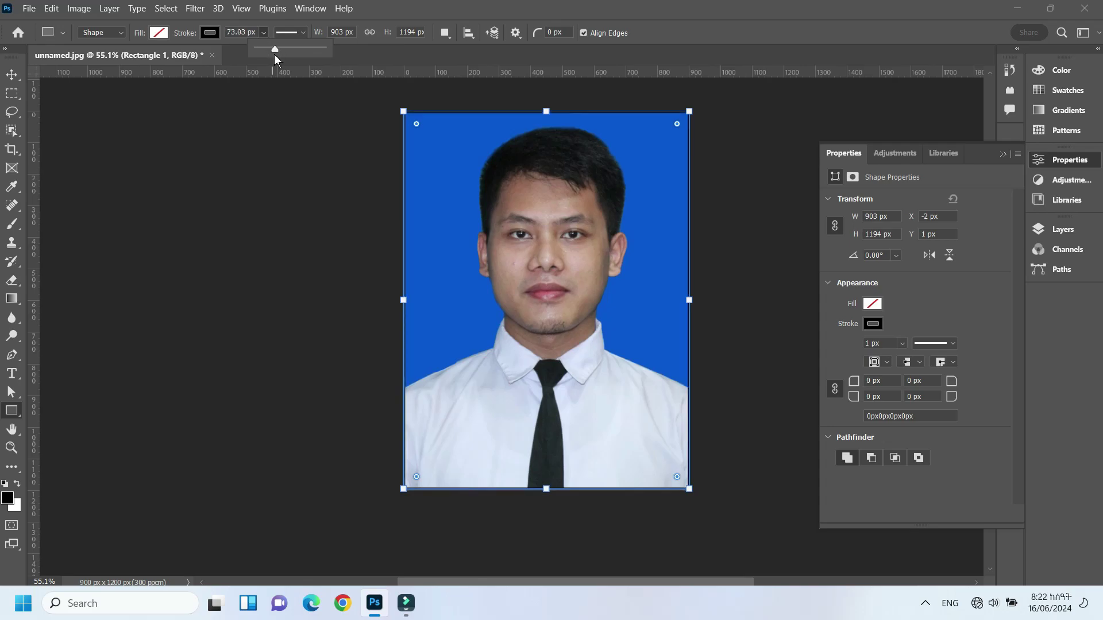
{"action": "left_click_drag", "start_coordinate": [275, 49], "coordinate": [266, 50]}
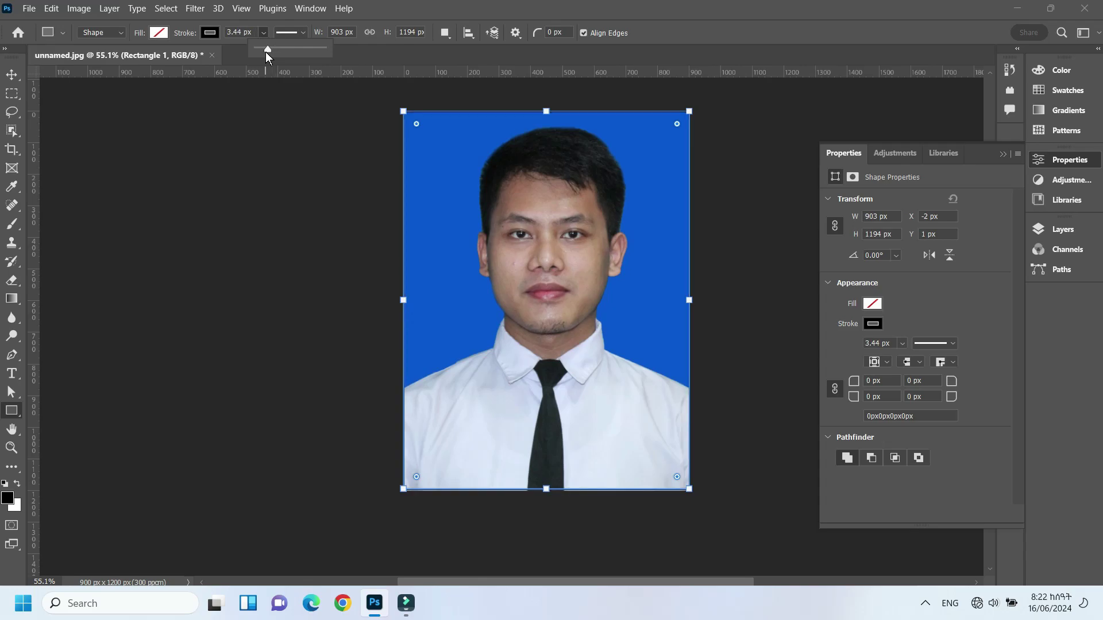
{"action": "left_click_drag", "start_coordinate": [267, 50], "coordinate": [270, 48]}
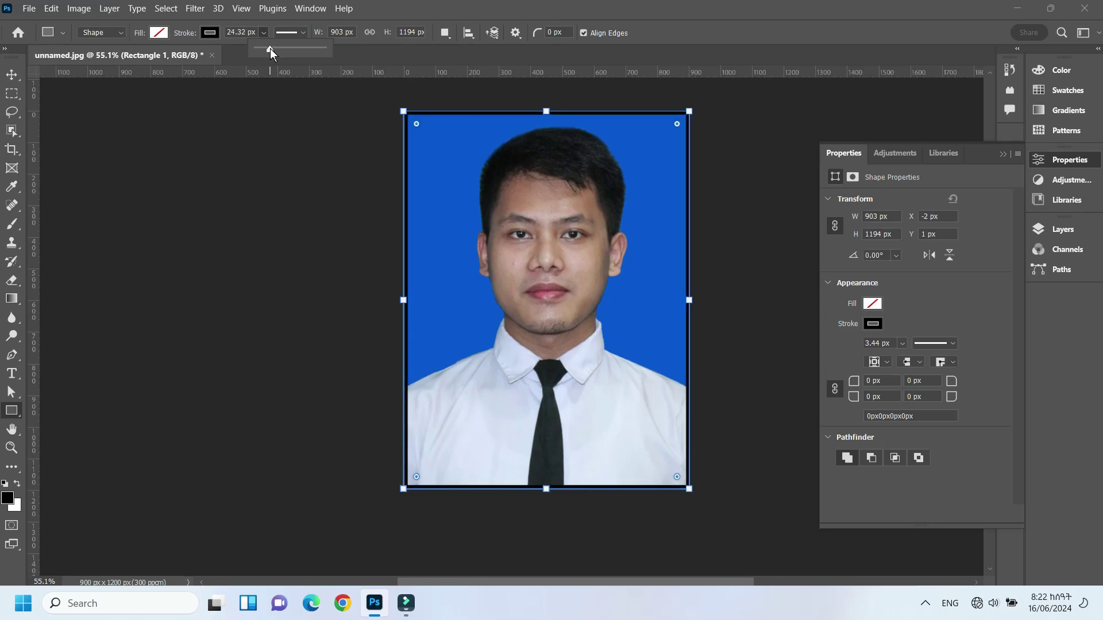
{"action": "left_click", "coordinate": [12, 374]}
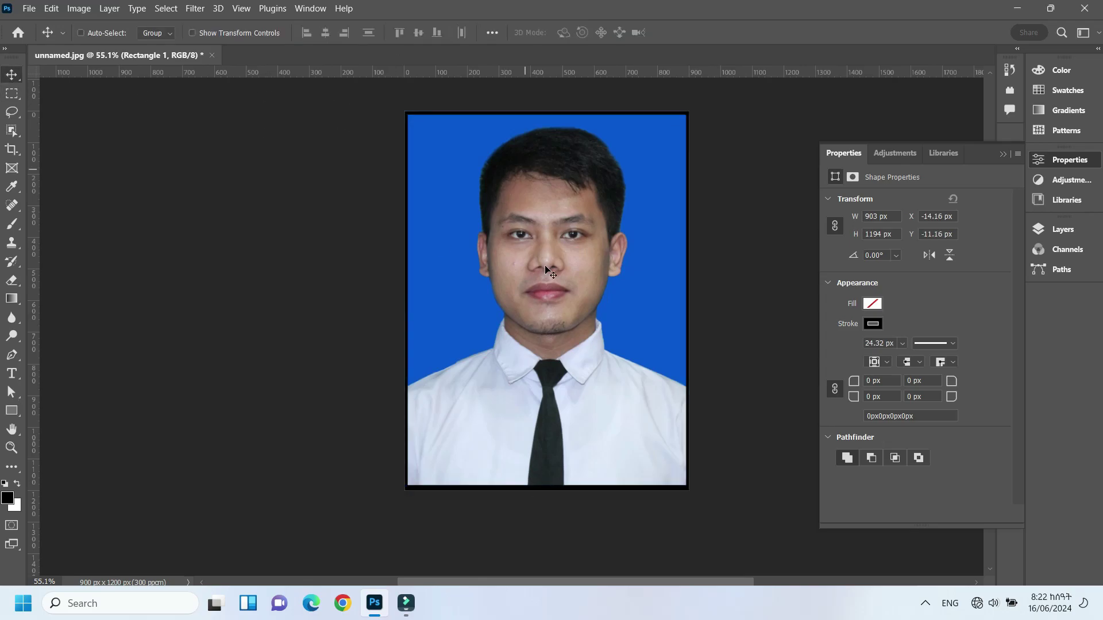
Step: Add red 'Photo 2024' text and move it to the bottom of the photo
{"action": "left_click", "coordinate": [437, 455]}
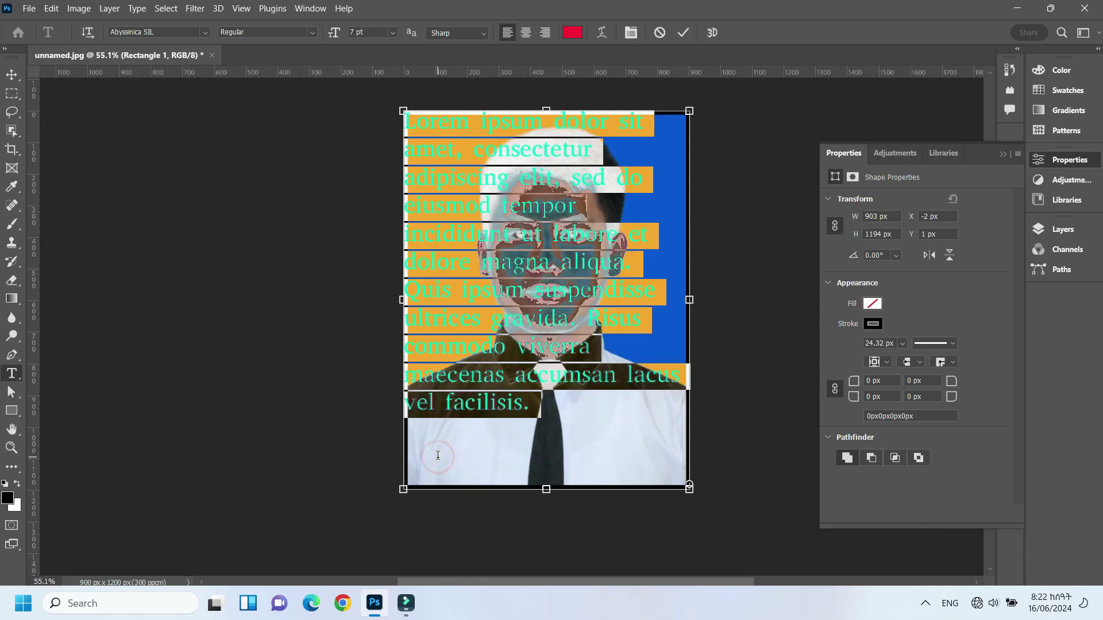
{"action": "type", "text": "Photo 2024"}
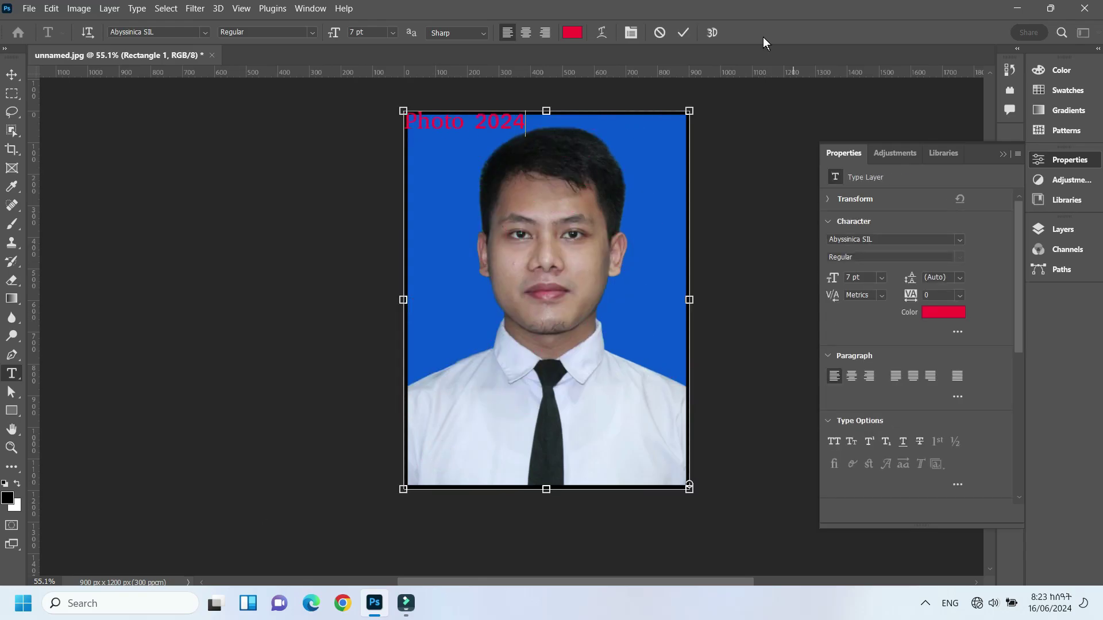
{"action": "left_click", "coordinate": [683, 32]}
{"action": "key", "text": "v"}
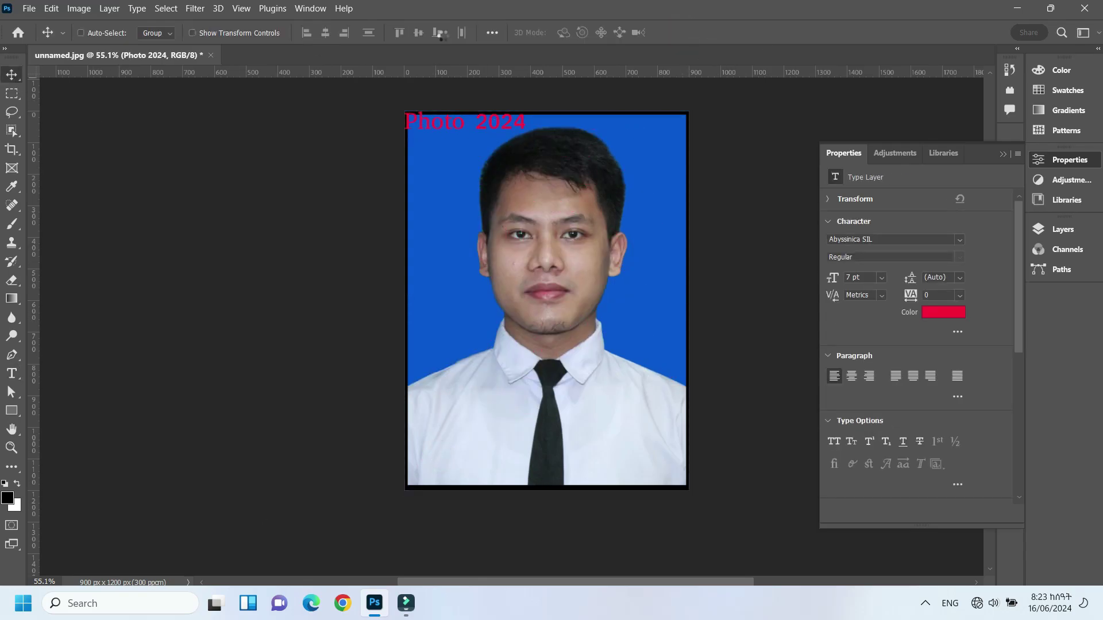
{"action": "left_click_drag", "start_coordinate": [474, 126], "coordinate": [485, 470]}
Step: Scale the Photo 2024 text down to 5.56 pt near the bottom-left edge
{"action": "left_click", "coordinate": [193, 33]}
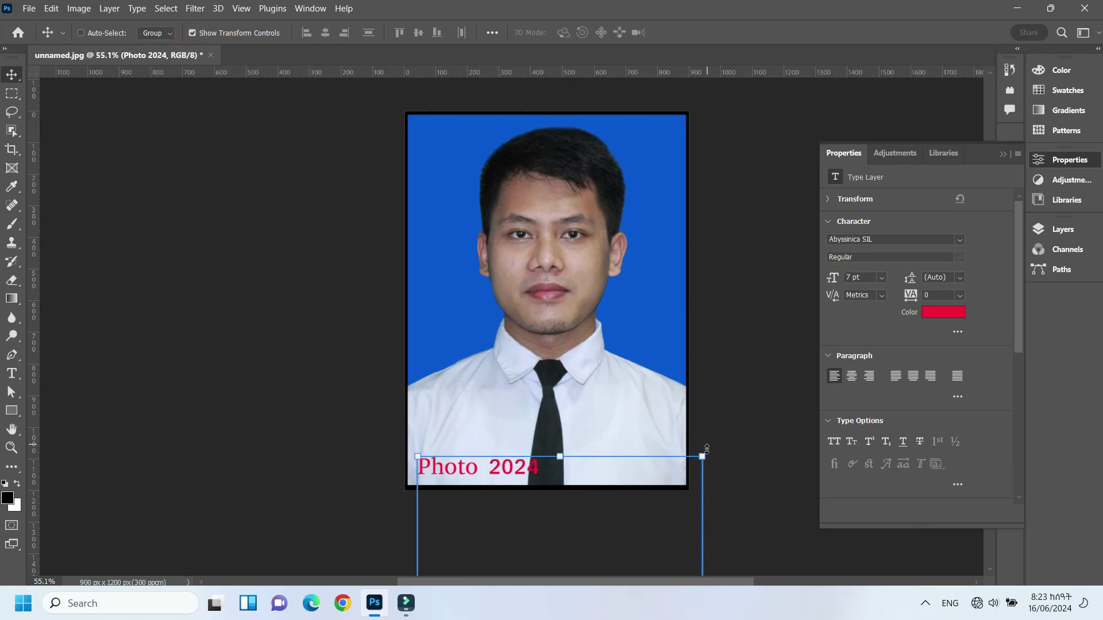
{"action": "left_click_drag", "start_coordinate": [606, 478], "coordinate": [589, 431]}
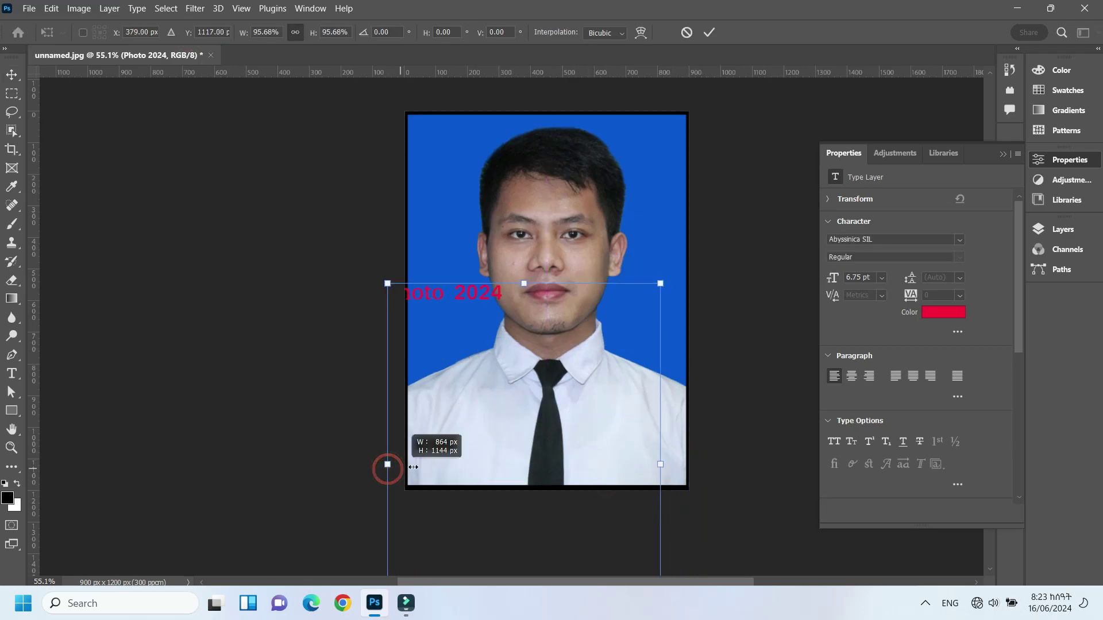
{"action": "left_click_drag", "start_coordinate": [386, 463], "coordinate": [433, 463]}
{"action": "left_click_drag", "start_coordinate": [492, 317], "coordinate": [472, 463]}
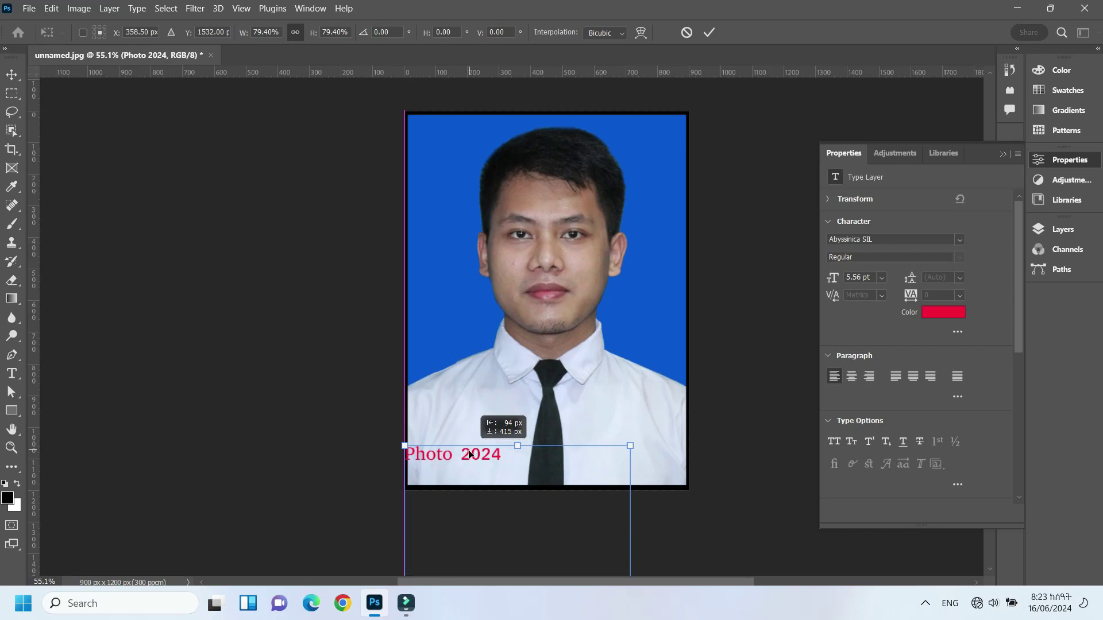
{"action": "left_click", "coordinate": [709, 32]}
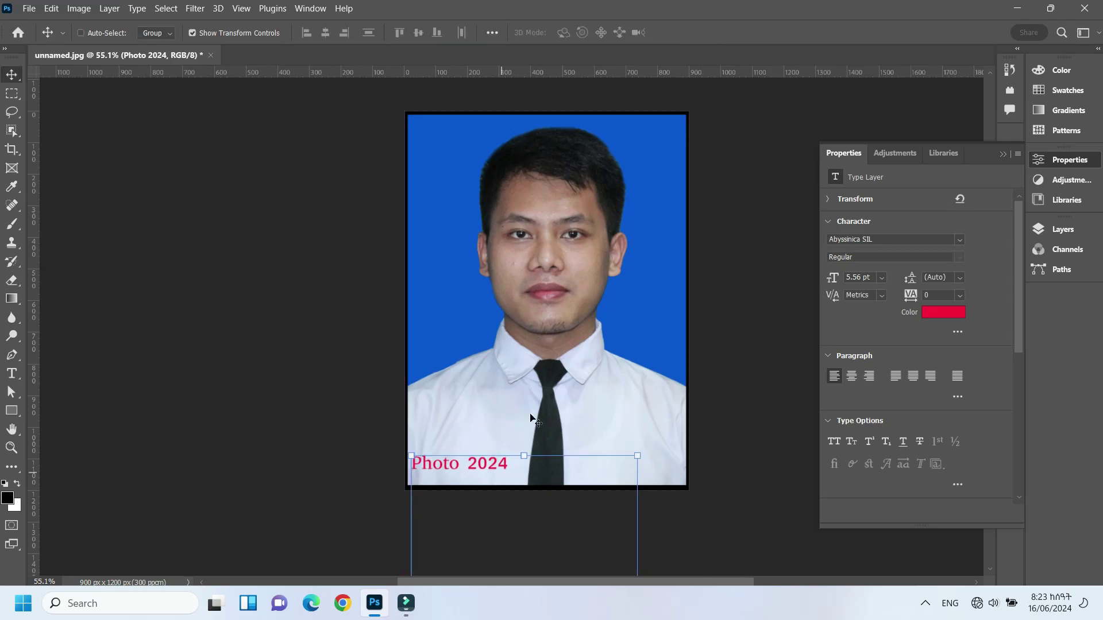
Step: Set the Photo 2024 text font to Blade Runner Movie Font
{"action": "double_click", "coordinate": [475, 472]}
{"action": "left_click", "coordinate": [203, 33]}
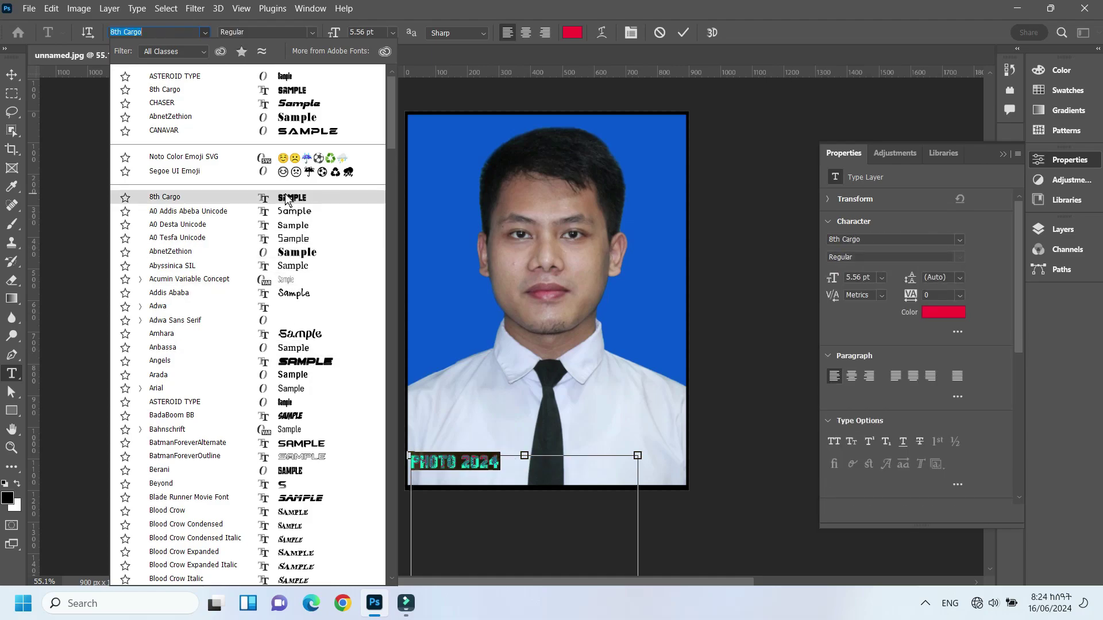
{"action": "left_click", "coordinate": [189, 497]}
{"action": "left_click", "coordinate": [683, 32]}
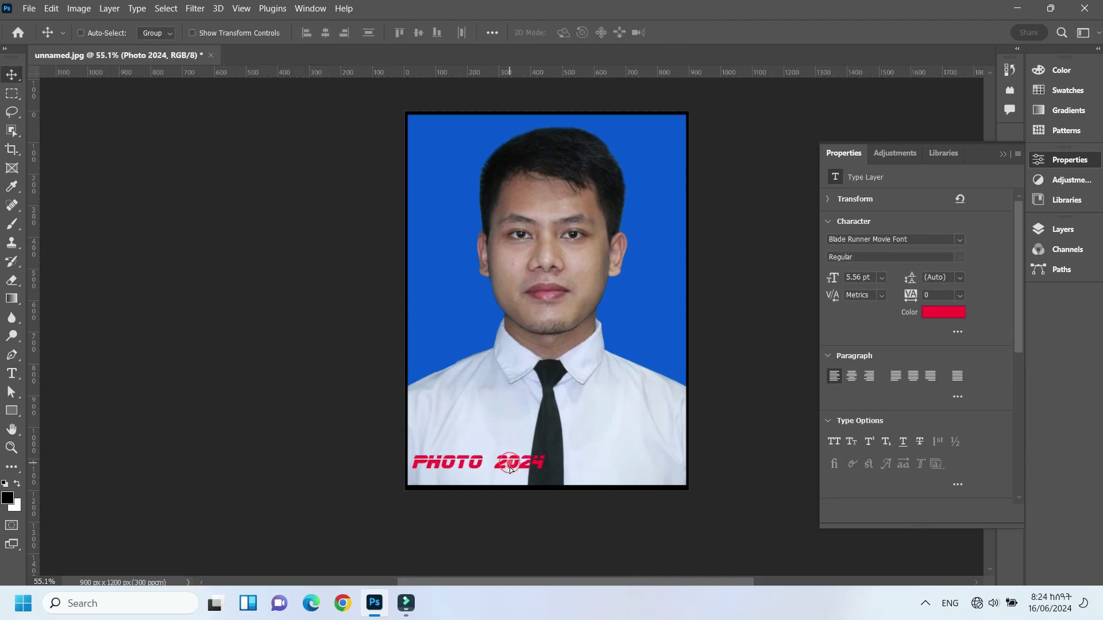
Step: Scale the text down to 3.8 pt and keep it at the bottom of the photo
{"action": "left_click_drag", "start_coordinate": [509, 467], "coordinate": [512, 480]}
{"action": "key", "text": "ctrl+t"}
{"action": "mouse_move", "coordinate": [638, 466]}
{"action": "left_mouse_down"}
{"action": "mouse_move", "coordinate": [597, 467]}
{"action": "mouse_move", "coordinate": [554, 313]}
{"action": "left_mouse_up"}
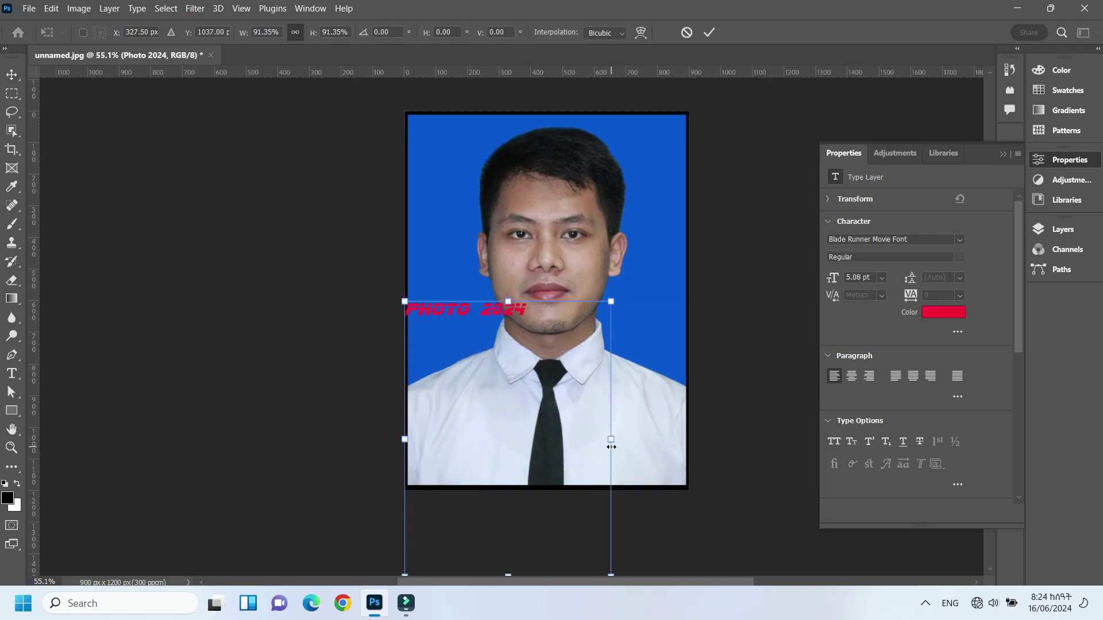
{"action": "left_click_drag", "start_coordinate": [611, 446], "coordinate": [559, 442]}
{"action": "left_click_drag", "start_coordinate": [485, 374], "coordinate": [488, 479]}
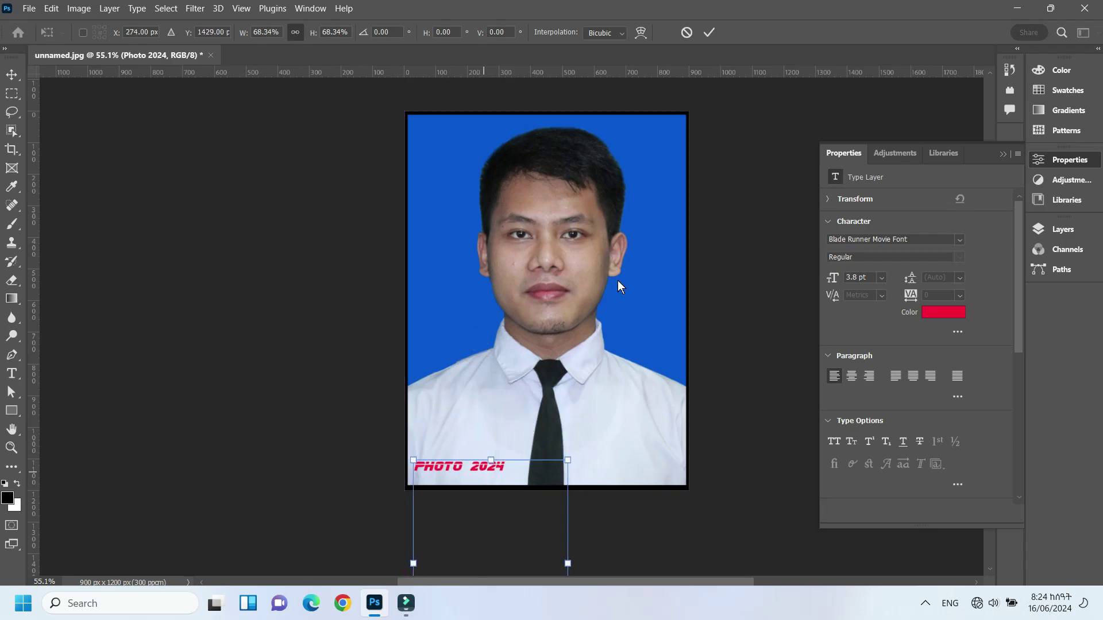
{"action": "left_click", "coordinate": [709, 32]}
Step: Unlock the Background layer in the Layers panel as Layer 0
{"action": "left_click", "coordinate": [1004, 154]}
{"action": "left_click", "coordinate": [1063, 230]}
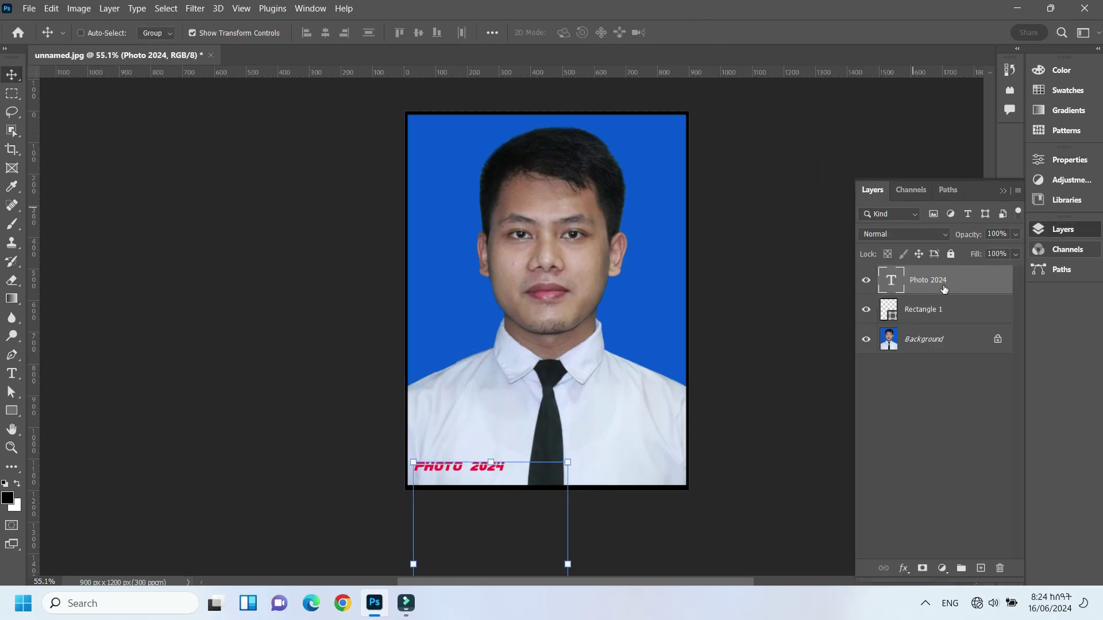
{"action": "left_click", "coordinate": [932, 318]}
{"action": "double_click", "coordinate": [936, 344]}
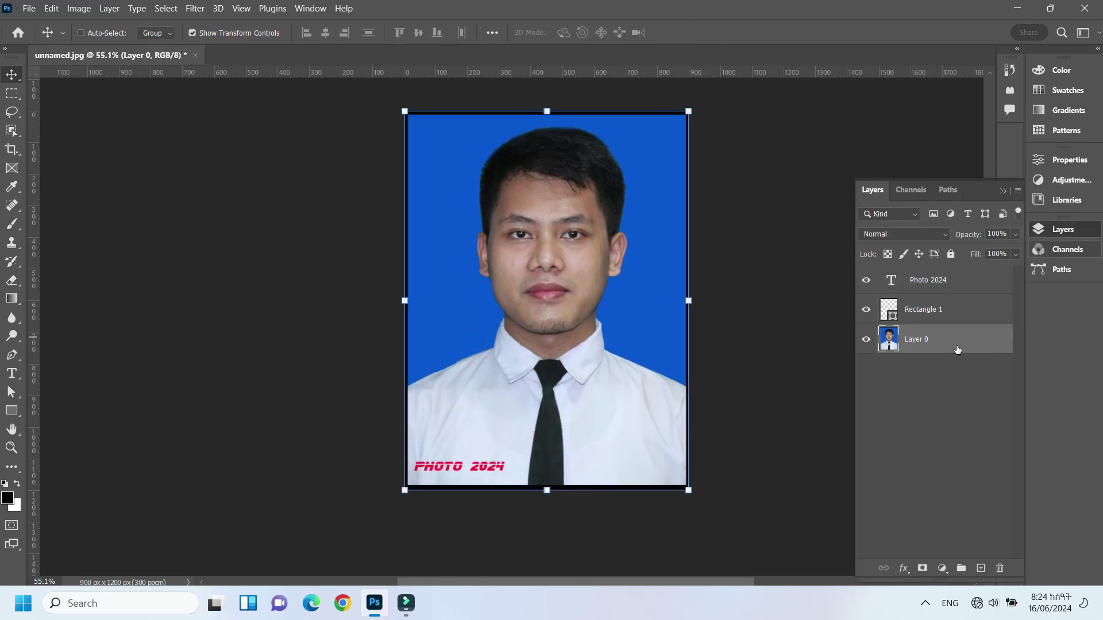
Step: Rasterize the Rectangle 1 frame layer
{"action": "left_click", "coordinate": [928, 283], "text": "ctrl"}
{"action": "right_click", "coordinate": [929, 284]}
{"action": "left_click", "coordinate": [928, 422]}
{"action": "right_click", "coordinate": [927, 418]}
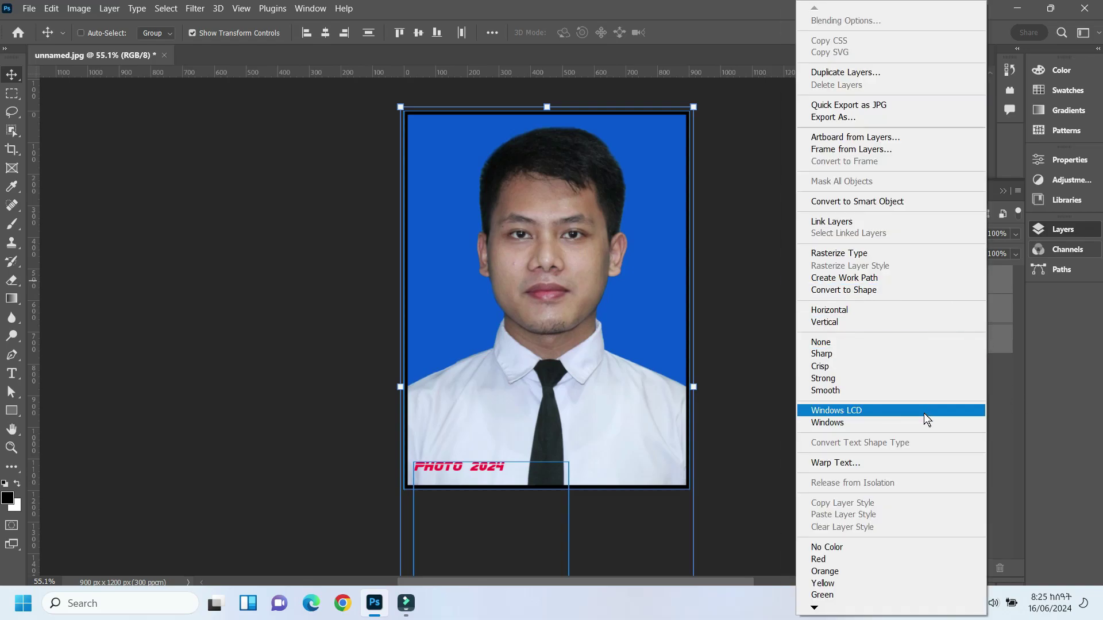
{"action": "left_click", "coordinate": [928, 418]}
{"action": "right_click", "coordinate": [981, 287]}
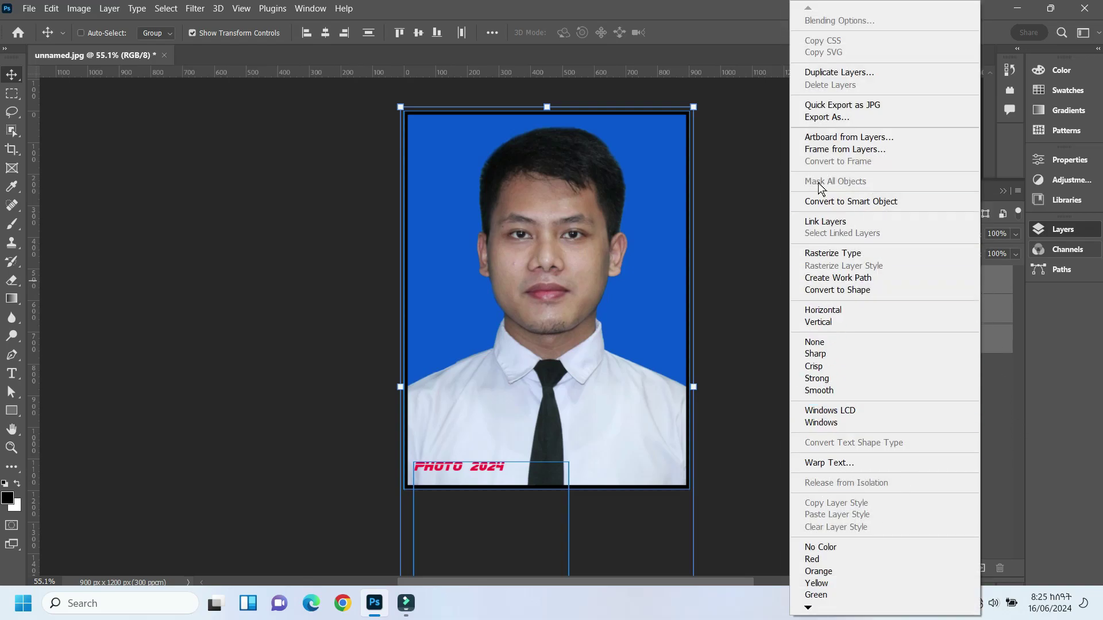
{"action": "left_click", "coordinate": [1005, 289]}
{"action": "right_click", "coordinate": [1005, 290]}
{"action": "left_click", "coordinate": [936, 310]}
{"action": "right_click", "coordinate": [936, 310]}
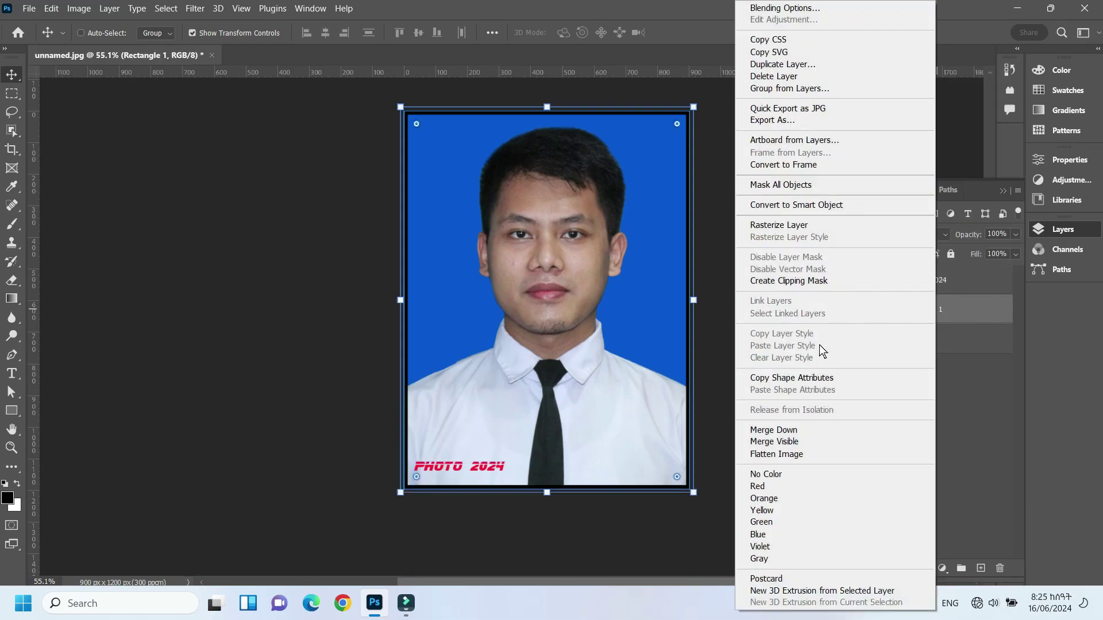
{"action": "left_click", "coordinate": [788, 224]}
Step: Rasterize the Photo 2024 text, merge all layers into one, and hide transform controls
{"action": "left_click", "coordinate": [971, 282]}
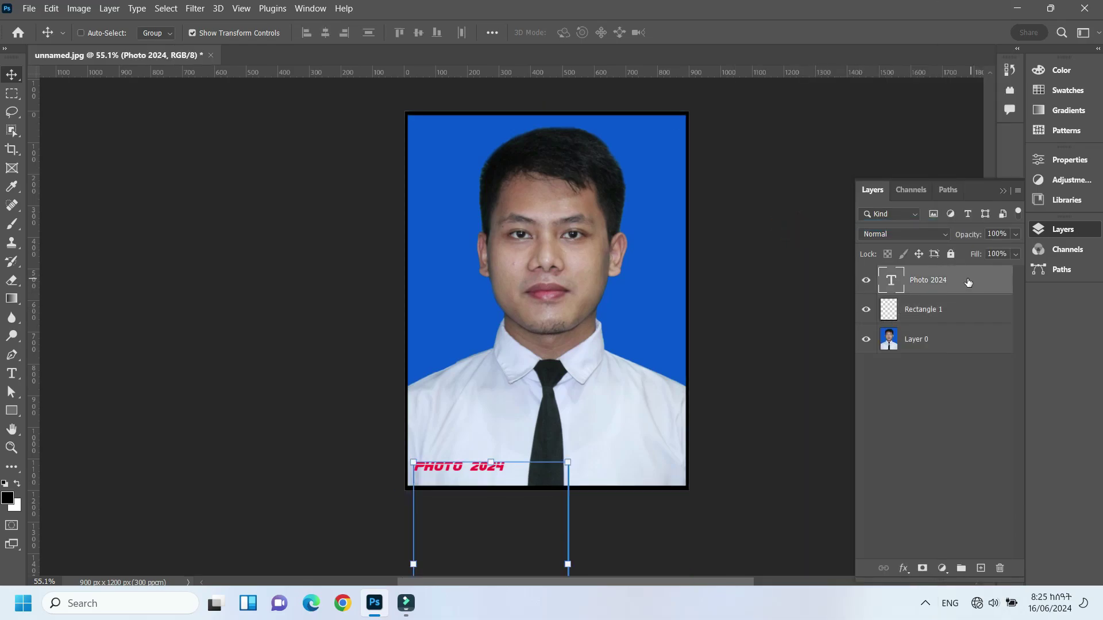
{"action": "right_click", "coordinate": [968, 282]}
{"action": "left_click", "coordinate": [843, 253]}
{"action": "left_click", "coordinate": [931, 339]}
{"action": "right_click", "coordinate": [931, 339]}
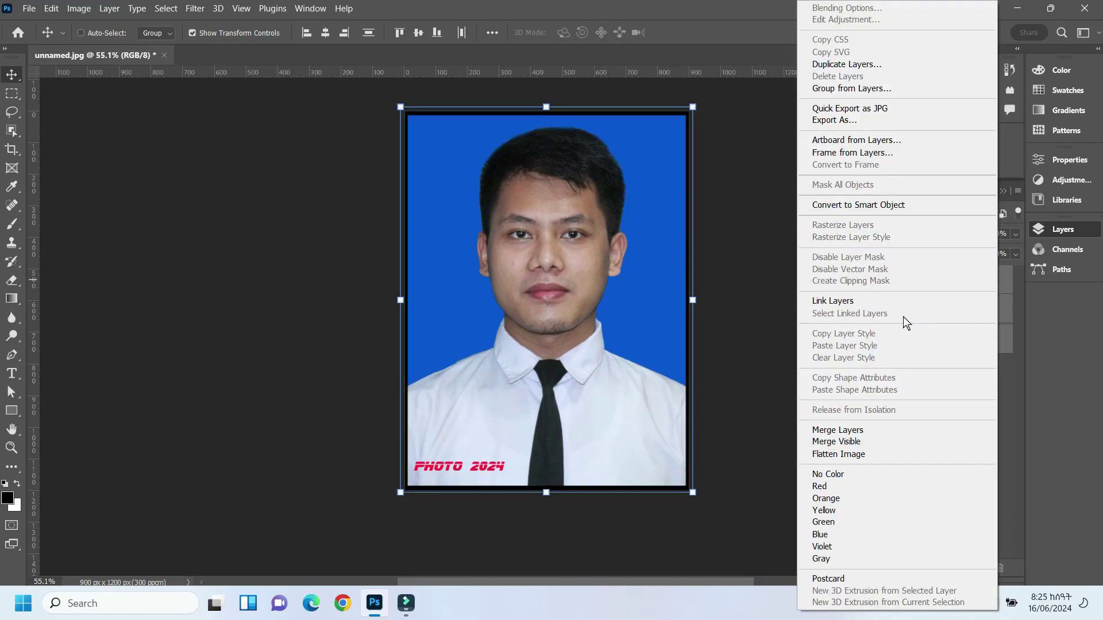
{"action": "left_click", "coordinate": [838, 430]}
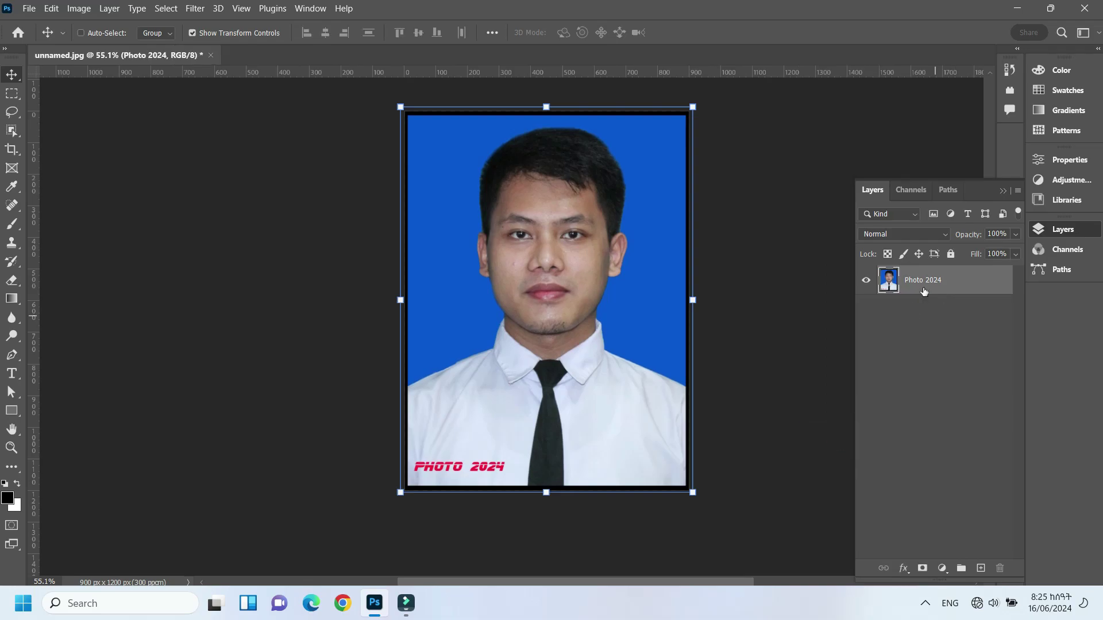
{"action": "left_click", "coordinate": [193, 32]}
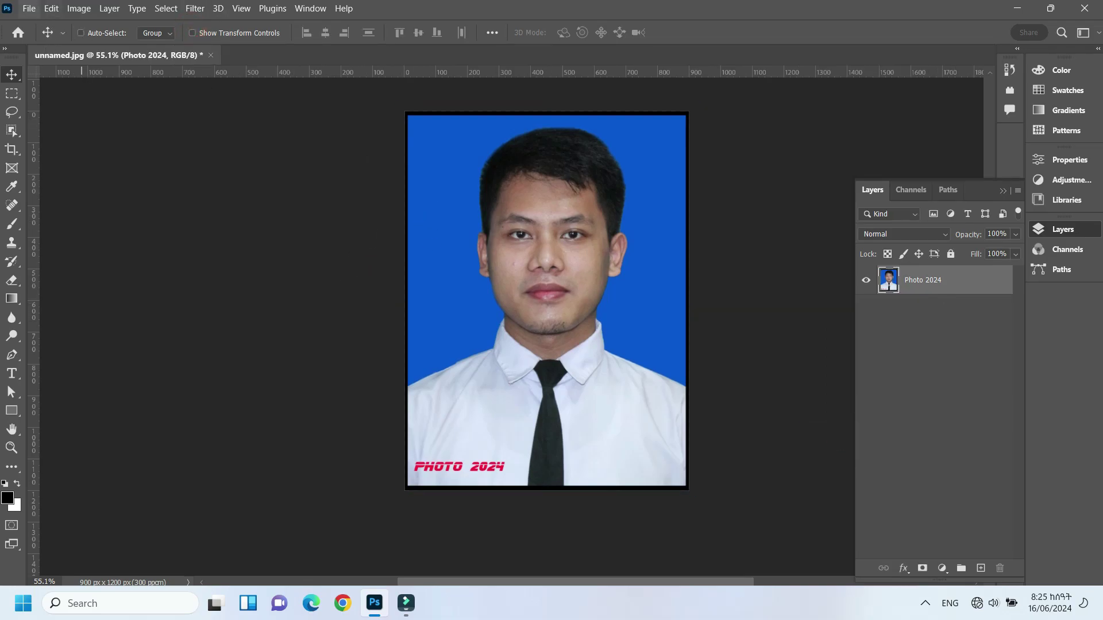
{"action": "left_click", "coordinate": [29, 8]}
Step: Create a 'photo 3x4' document: 15 × 10 cm, 300 px/cm, CMYK Color
{"action": "left_click", "coordinate": [47, 26]}
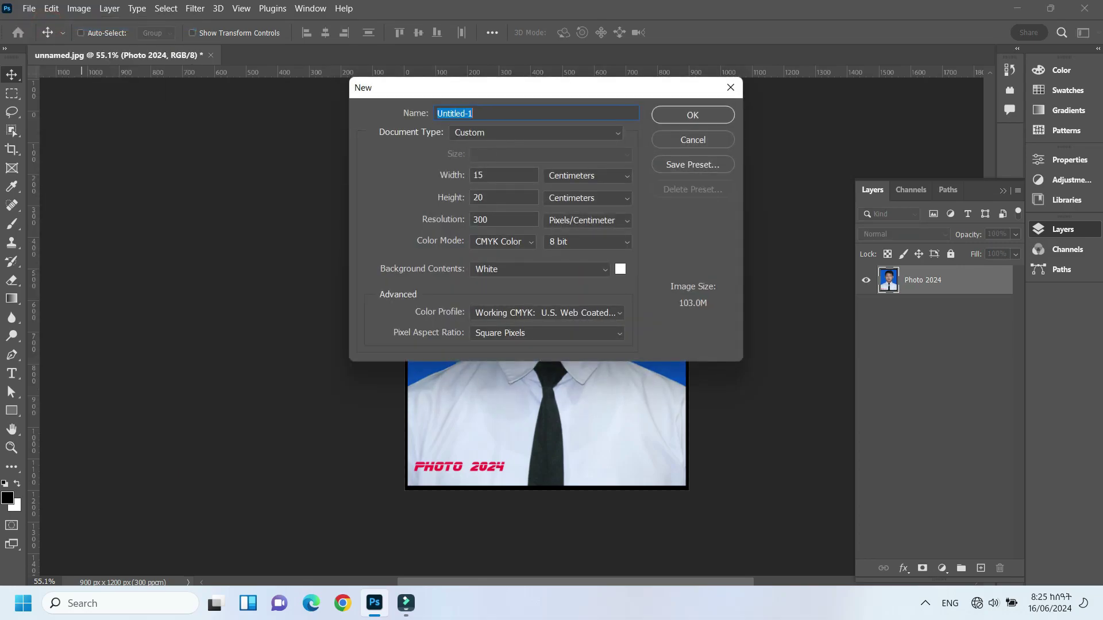
{"action": "type", "text": "photo 3x4"}
{"action": "left_click_drag", "start_coordinate": [457, 178], "coordinate": [471, 179]}
{"action": "double_click", "coordinate": [497, 175]}
{"action": "type", "text": "1"}
{"action": "type", "text": "5"}
{"action": "key", "text": "Tab"}
{"action": "type", "text": "10"}
{"action": "left_click", "coordinate": [497, 244]}
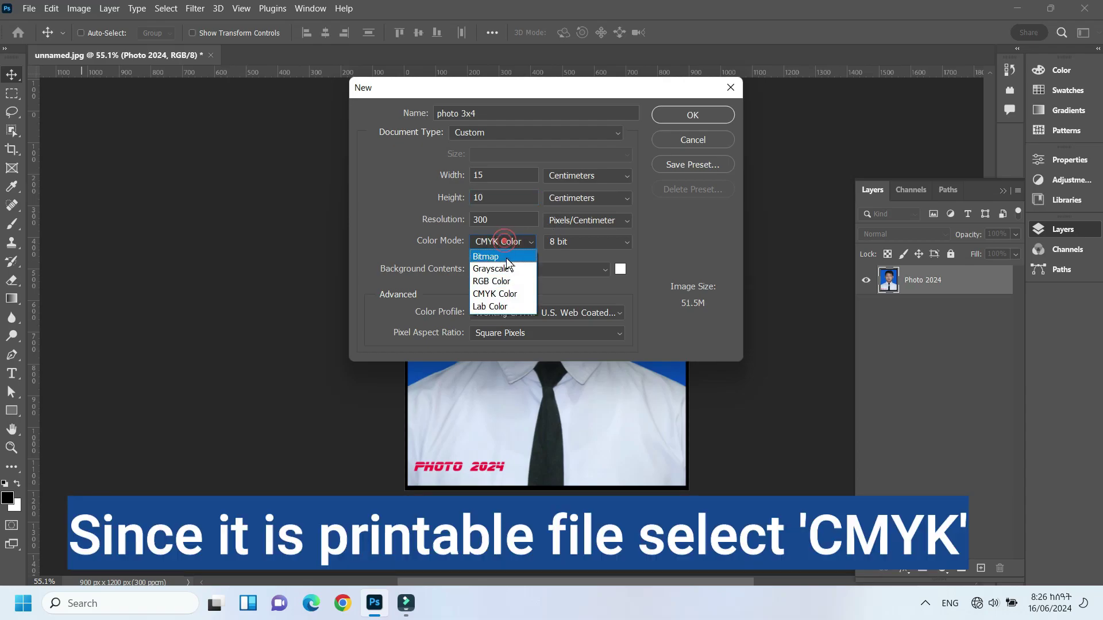
{"action": "left_click", "coordinate": [497, 294]}
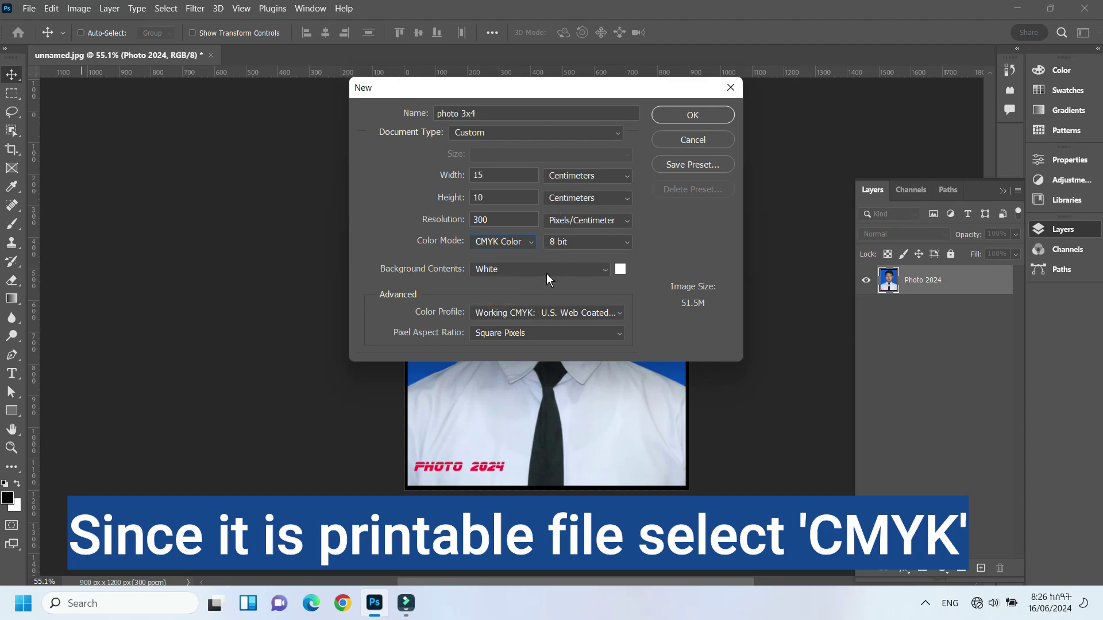
{"action": "left_click", "coordinate": [693, 114]}
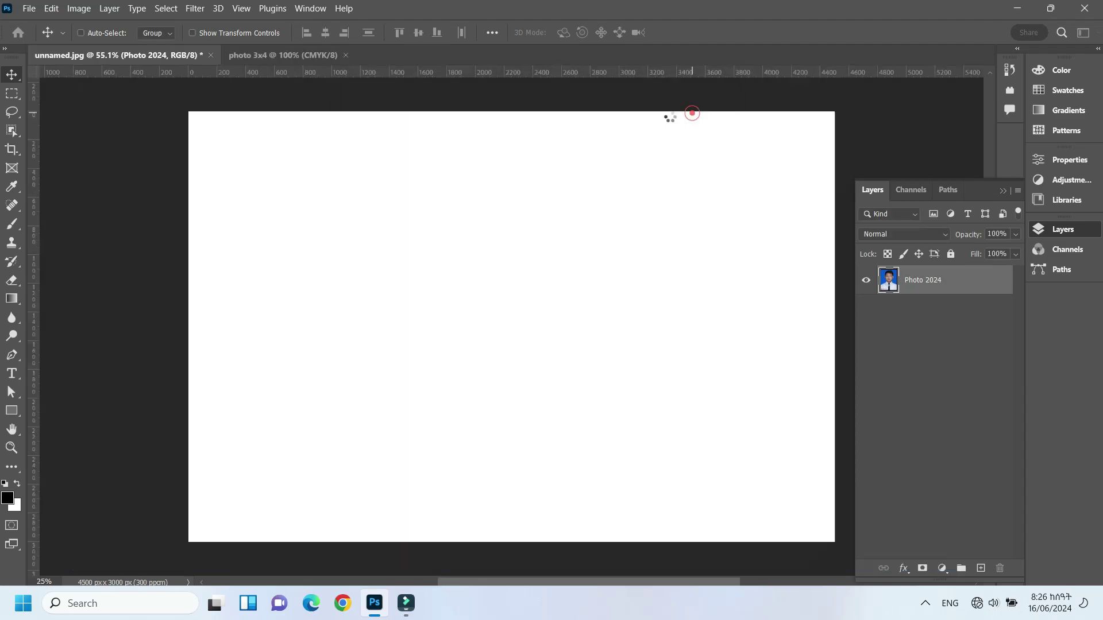
Step: Unlock the sheet's white background as Layer 0, keeping it filling the canvas
{"action": "left_click", "coordinate": [658, 122]}
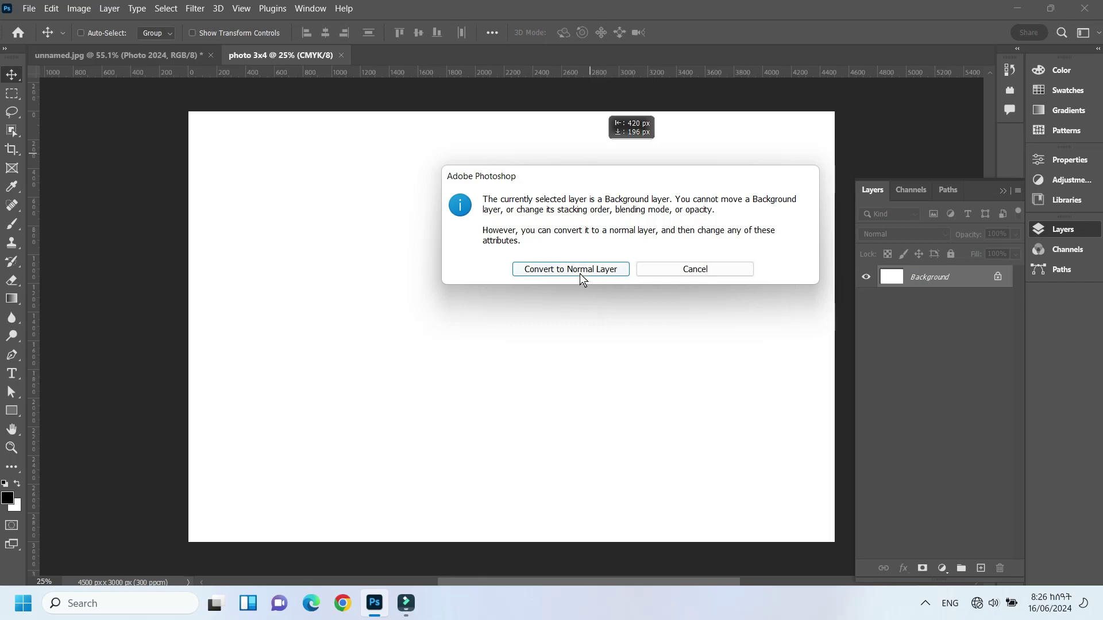
{"action": "left_click", "coordinate": [576, 270]}
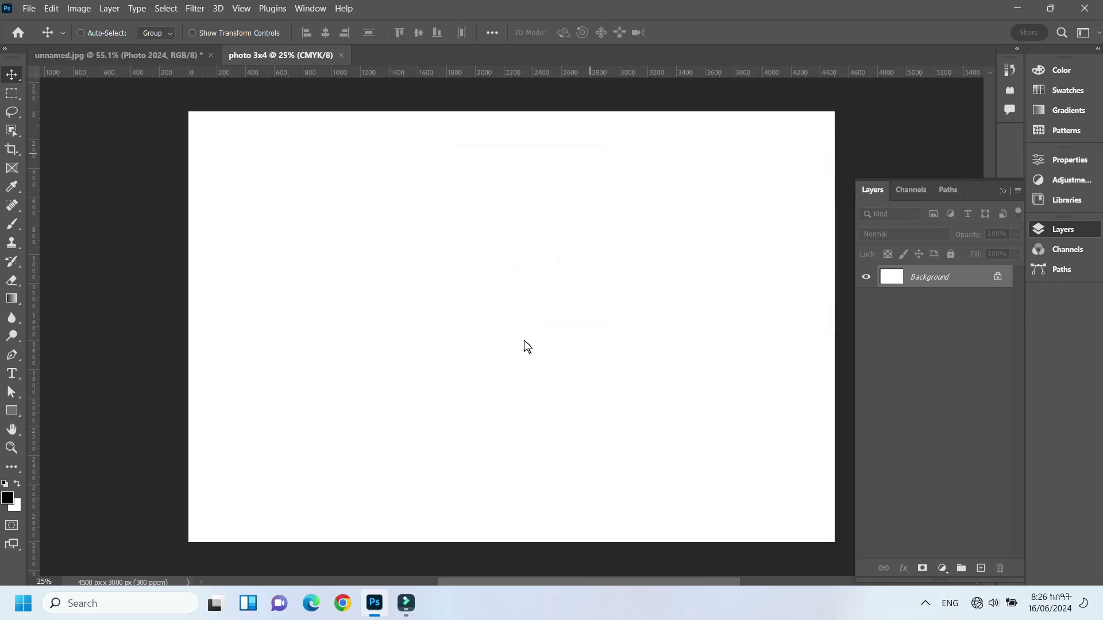
{"action": "left_click_drag", "start_coordinate": [527, 344], "coordinate": [584, 315]}
{"action": "left_click_drag", "start_coordinate": [535, 340], "coordinate": [535, 340]}
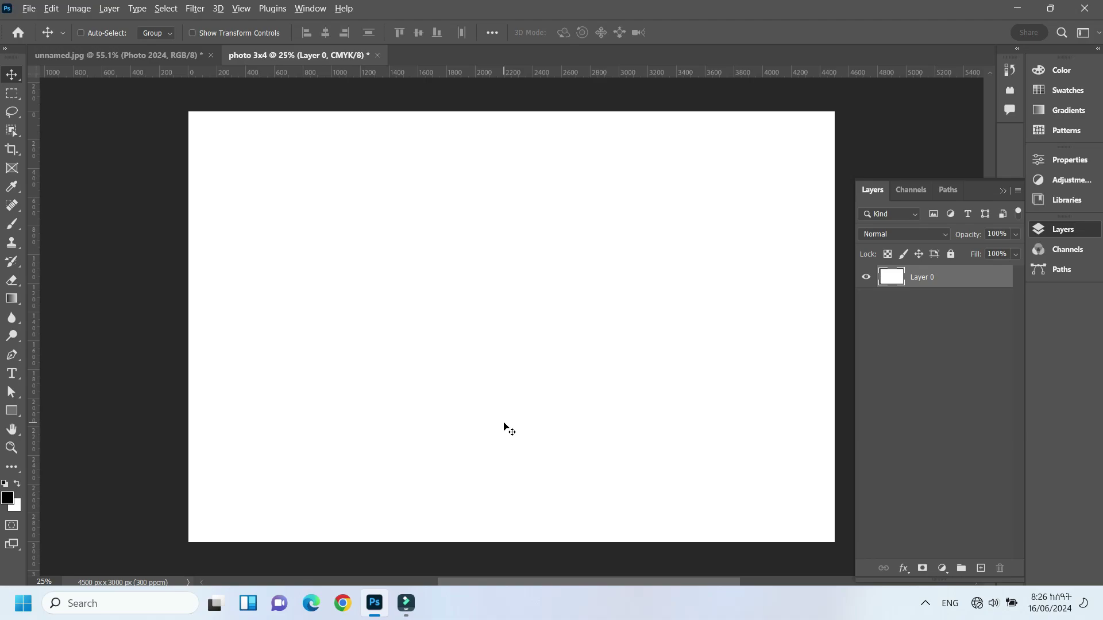
Step: Switch back to the framed unnamed.jpg portrait document
{"action": "scroll", "coordinate": [504, 426], "scroll_direction": "up", "scroll_amount": 1}
{"action": "scroll", "coordinate": [504, 426], "scroll_direction": "down", "scroll_amount": 2}
{"action": "scroll", "coordinate": [504, 426], "scroll_direction": "down", "scroll_amount": 1}
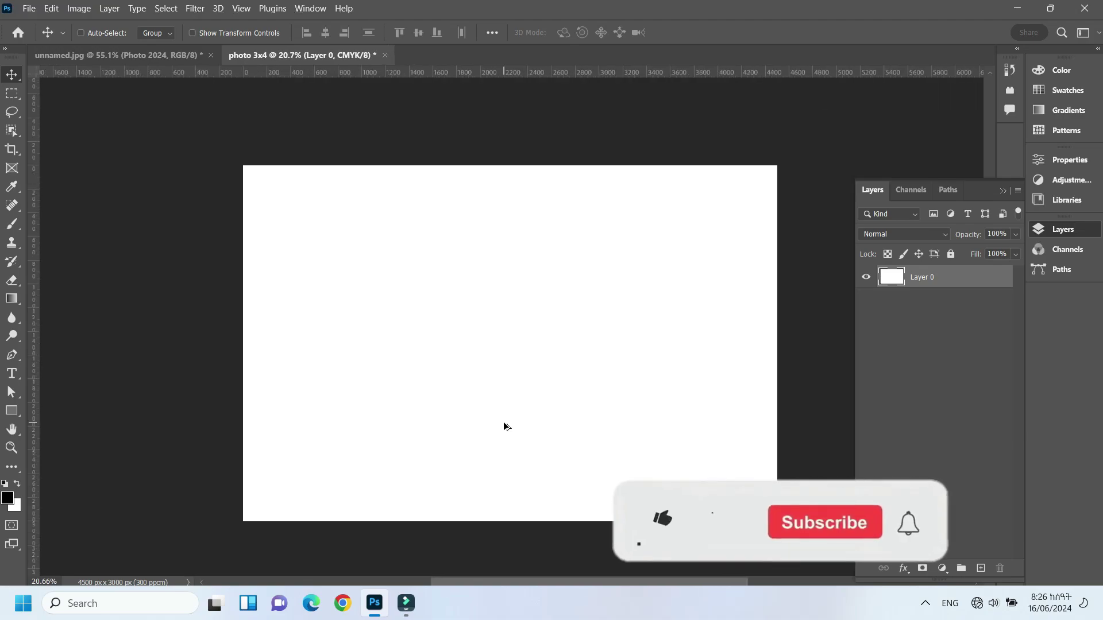
{"action": "scroll", "coordinate": [503, 426], "scroll_direction": "down", "scroll_amount": 1}
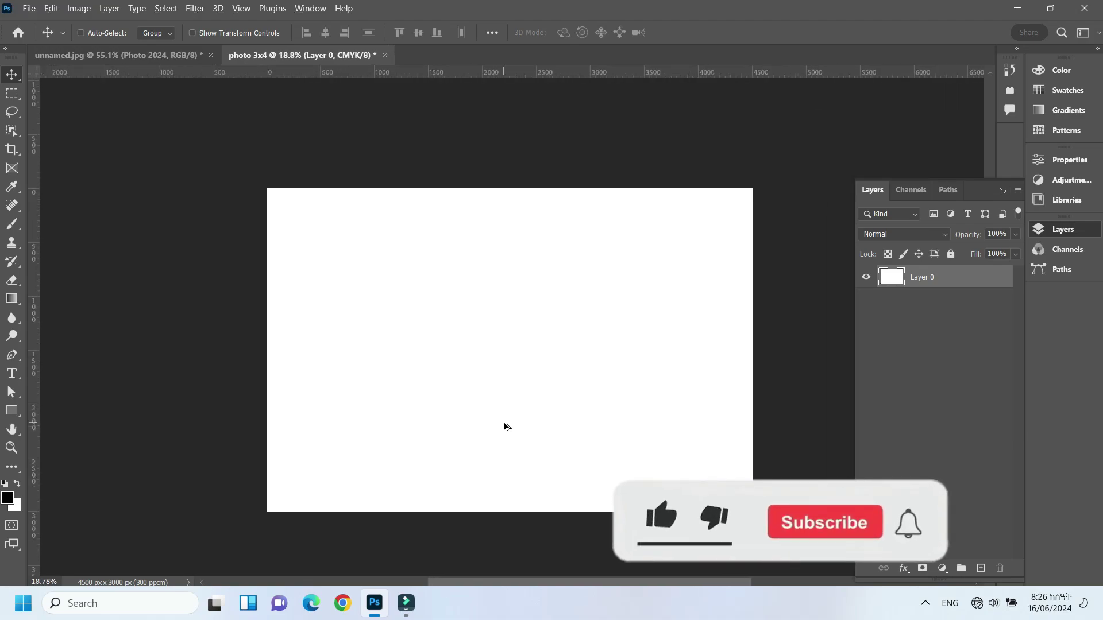
{"action": "left_click", "coordinate": [142, 56]}
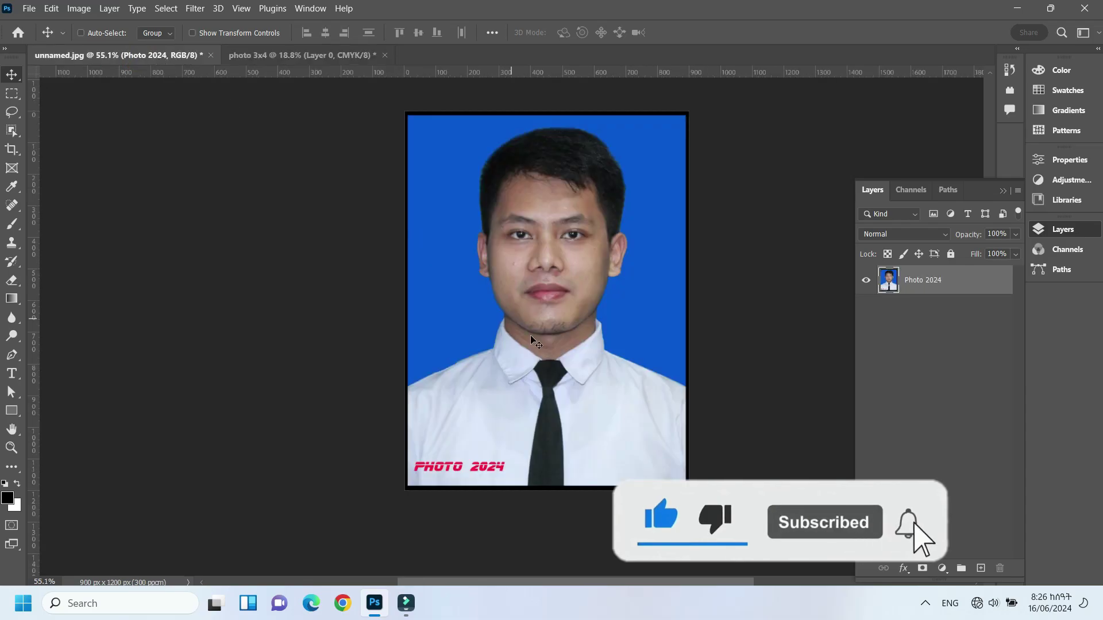
Step: Drag the framed Photo 2024 layer onto the photo 3x4 sheet and nudge it top-left
{"action": "mouse_move", "coordinate": [531, 337]}
{"action": "left_mouse_down"}
{"action": "mouse_move", "coordinate": [309, 161]}
{"action": "mouse_move", "coordinate": [332, 270]}
{"action": "mouse_move", "coordinate": [305, 254]}
{"action": "mouse_move", "coordinate": [342, 275]}
{"action": "left_mouse_up"}
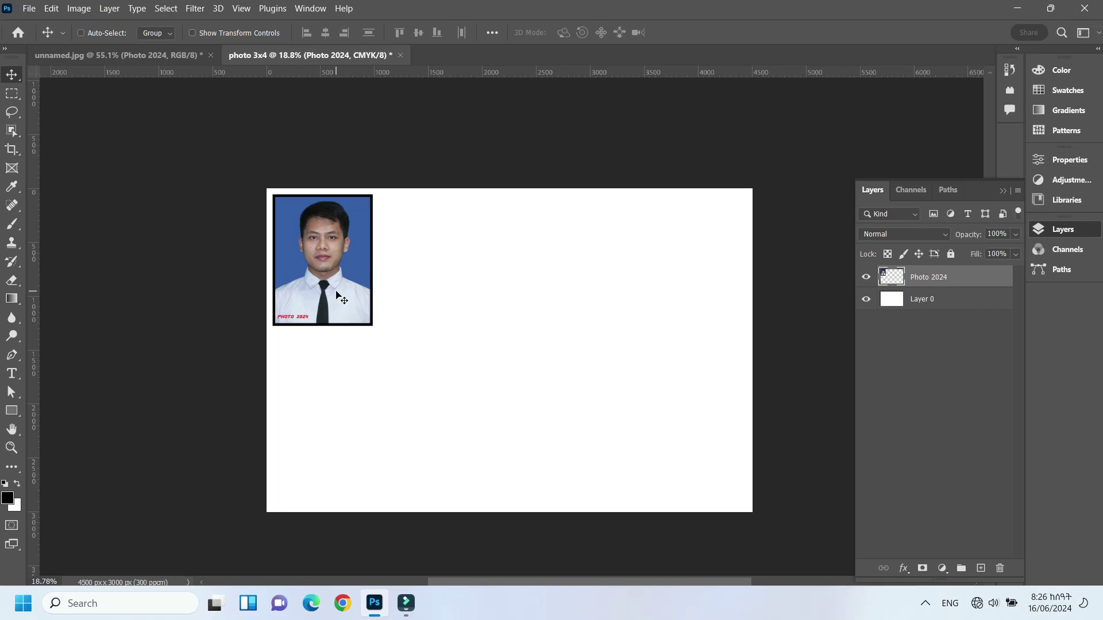
{"action": "key", "text": "shift+Up"}
{"action": "key", "text": "shift+Up"}
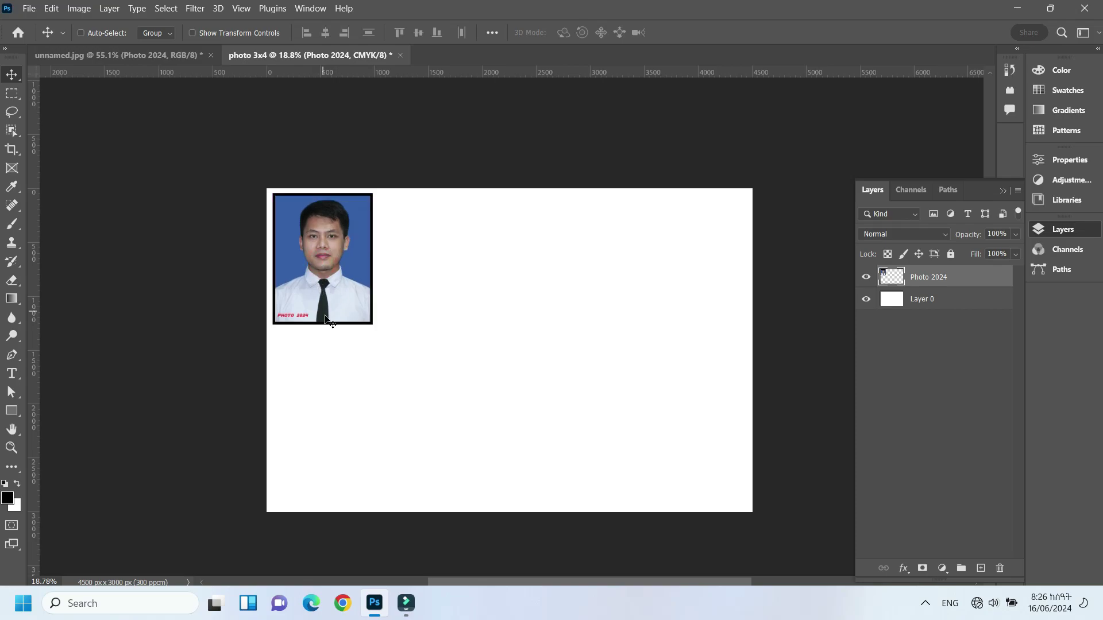
Step: Nudge the framed PHOTO 2024 portrait down, then Alt-drag copies into two rows of four
{"action": "left_click_drag", "start_coordinate": [326, 293], "coordinate": [325, 467]}
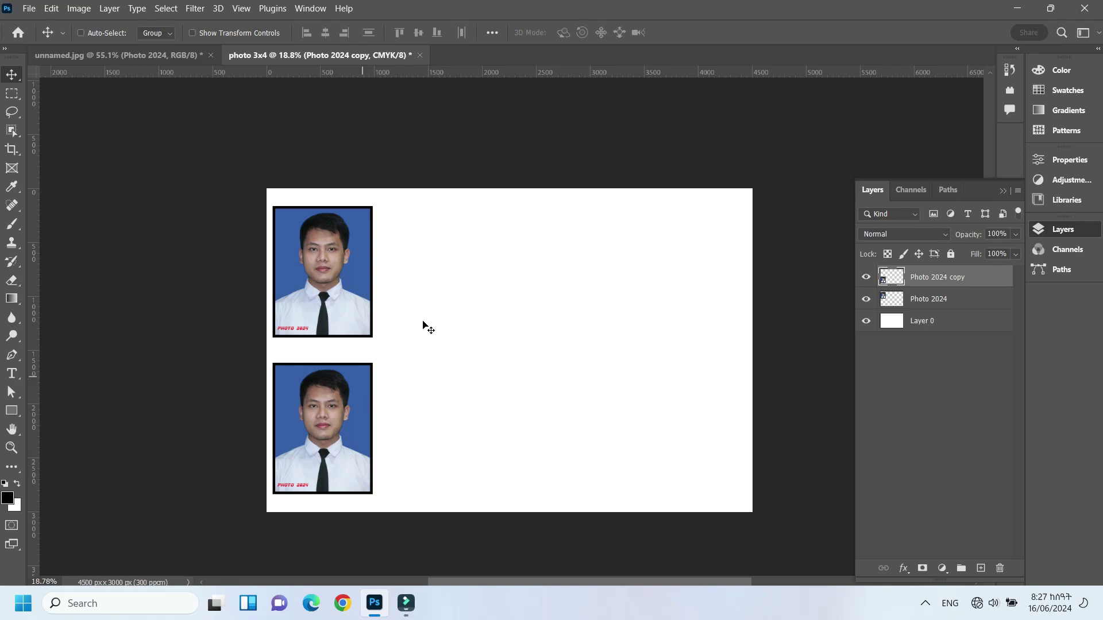
{"action": "left_click", "coordinate": [910, 304]}
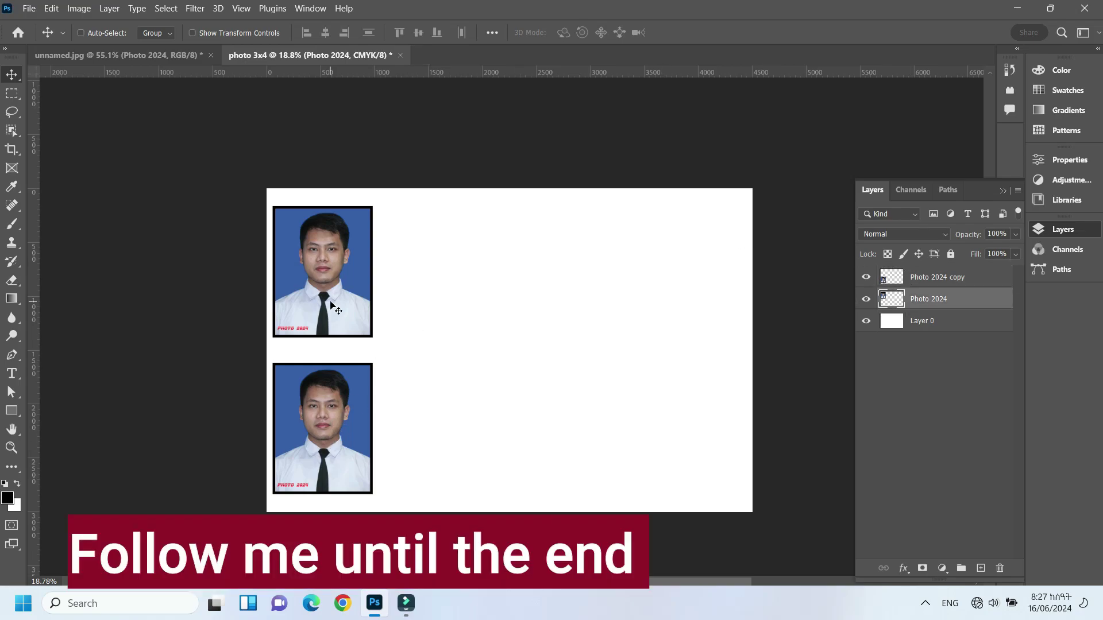
{"action": "left_click_drag", "start_coordinate": [332, 293], "coordinate": [690, 279]}
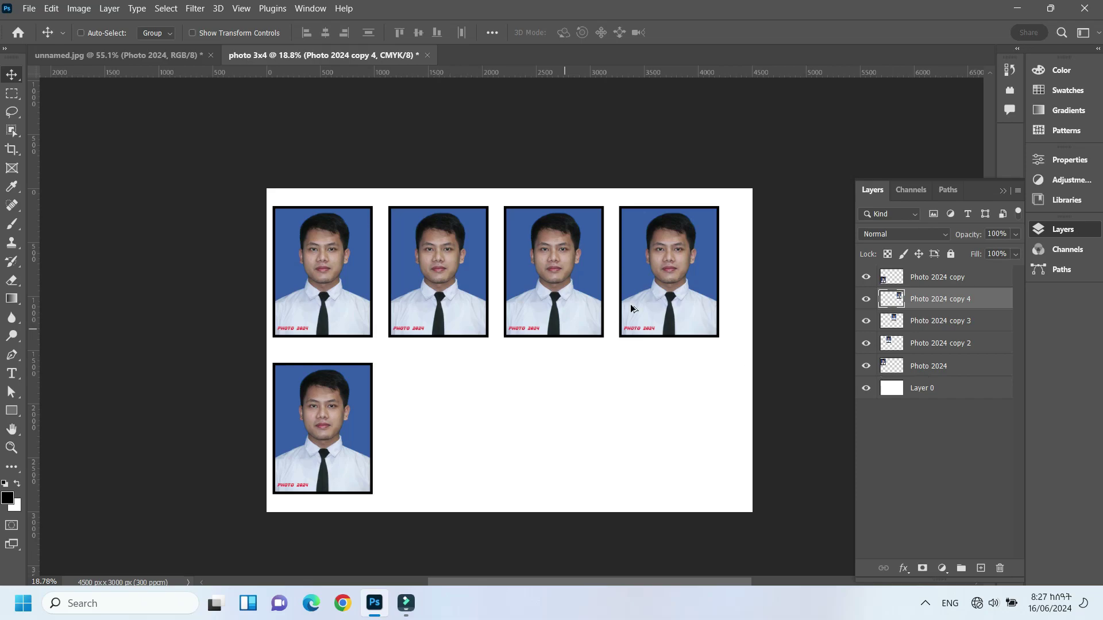
{"action": "mouse_move", "coordinate": [672, 313]}
{"action": "left_mouse_down"}
{"action": "mouse_move", "coordinate": [484, 497]}
{"action": "mouse_move", "coordinate": [445, 476]}
{"action": "mouse_move", "coordinate": [585, 455]}
{"action": "mouse_move", "coordinate": [587, 467]}
{"action": "mouse_move", "coordinate": [691, 442]}
{"action": "left_mouse_up"}
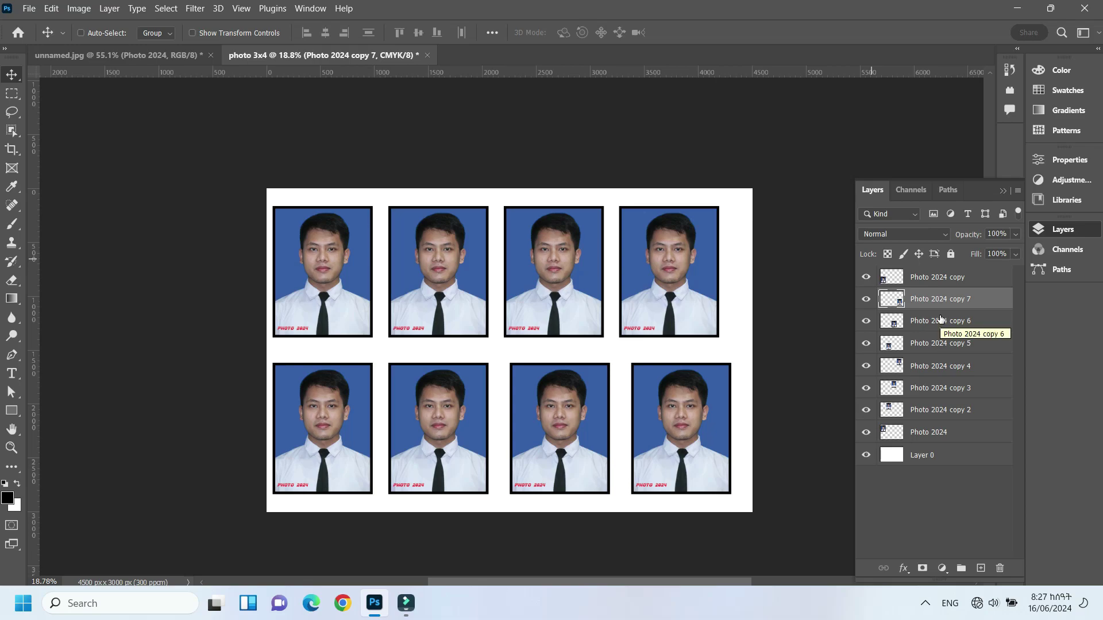
Step: Group the eight portrait layers as Group 1, shift it 71 px right, and collapse the Layers panel
{"action": "left_click", "coordinate": [937, 280]}
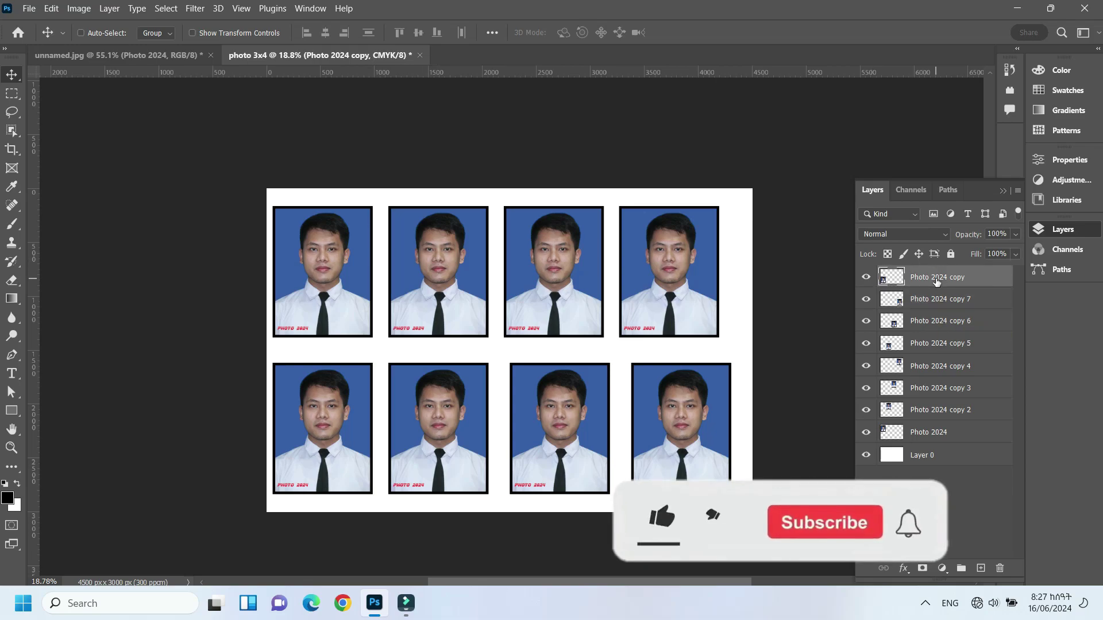
{"action": "left_click", "coordinate": [925, 436], "text": "shift"}
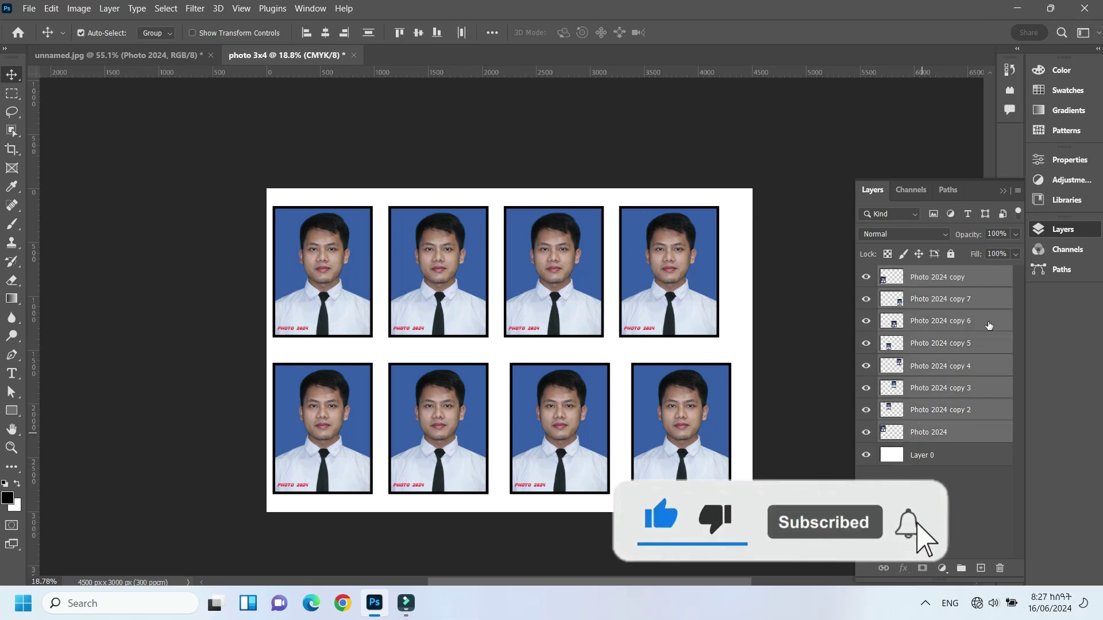
{"action": "key", "text": "ctrl+g"}
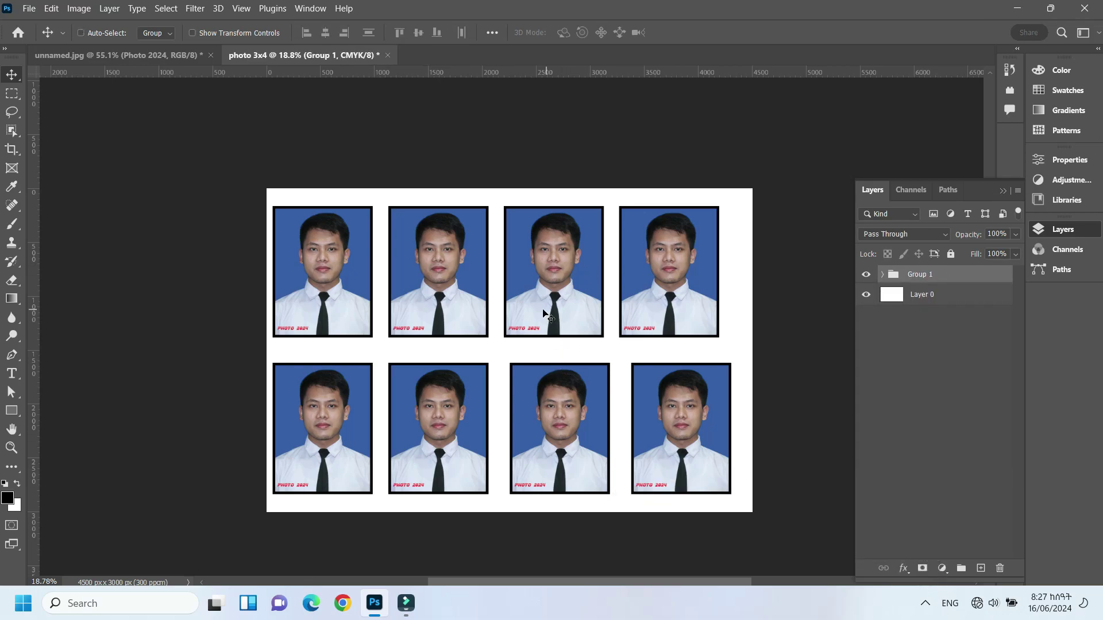
{"action": "left_click_drag", "start_coordinate": [536, 308], "coordinate": [542, 310]}
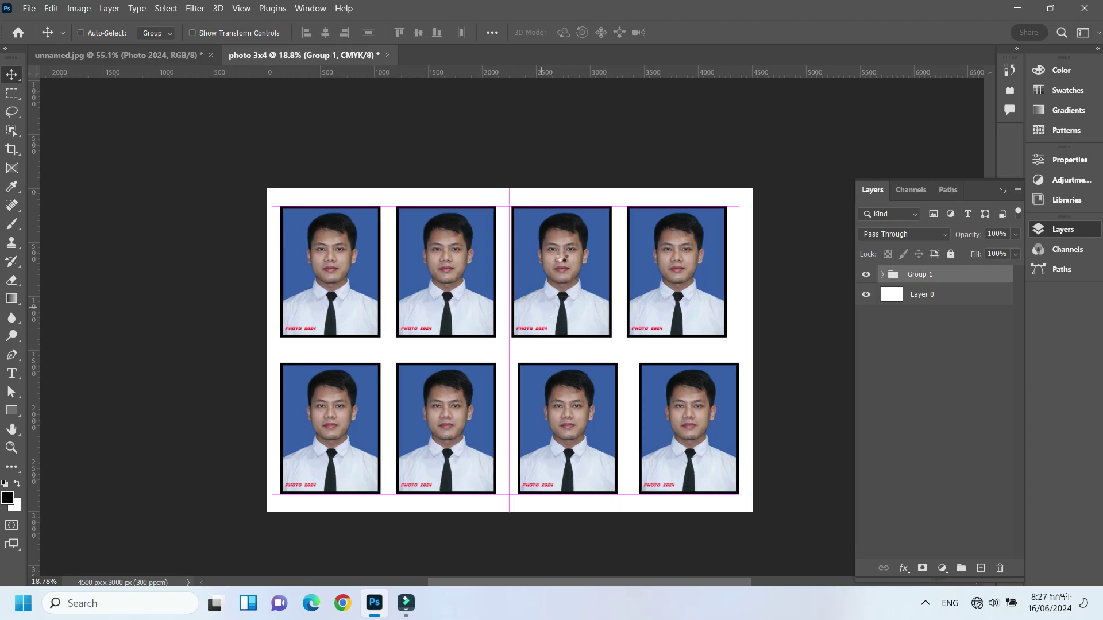
{"action": "left_click_drag", "start_coordinate": [542, 311], "coordinate": [542, 311]}
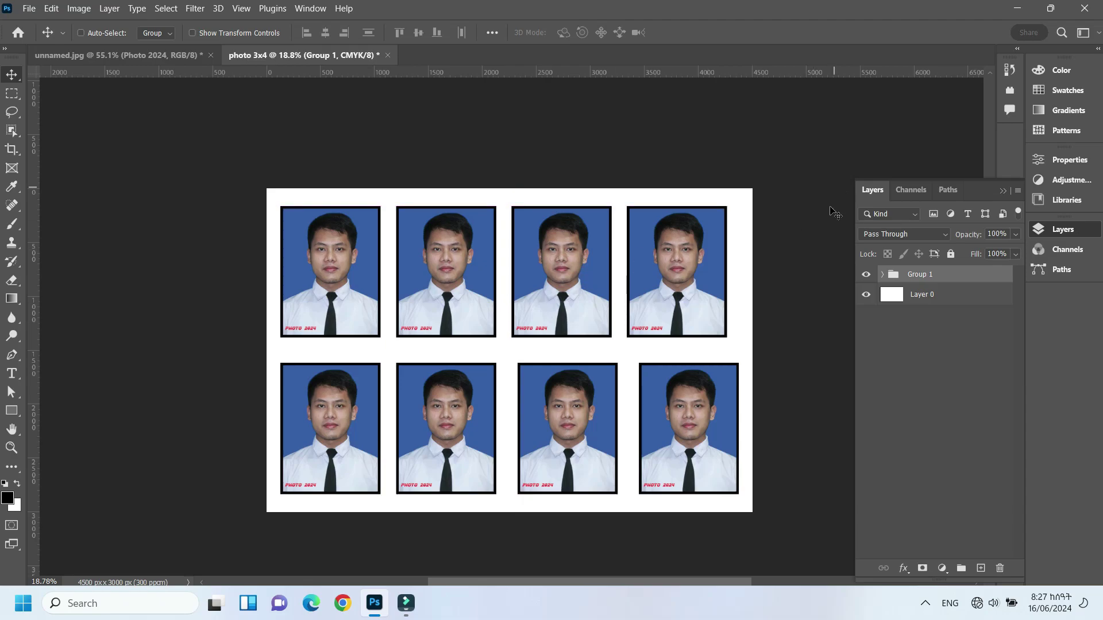
{"action": "left_click", "coordinate": [1002, 190]}
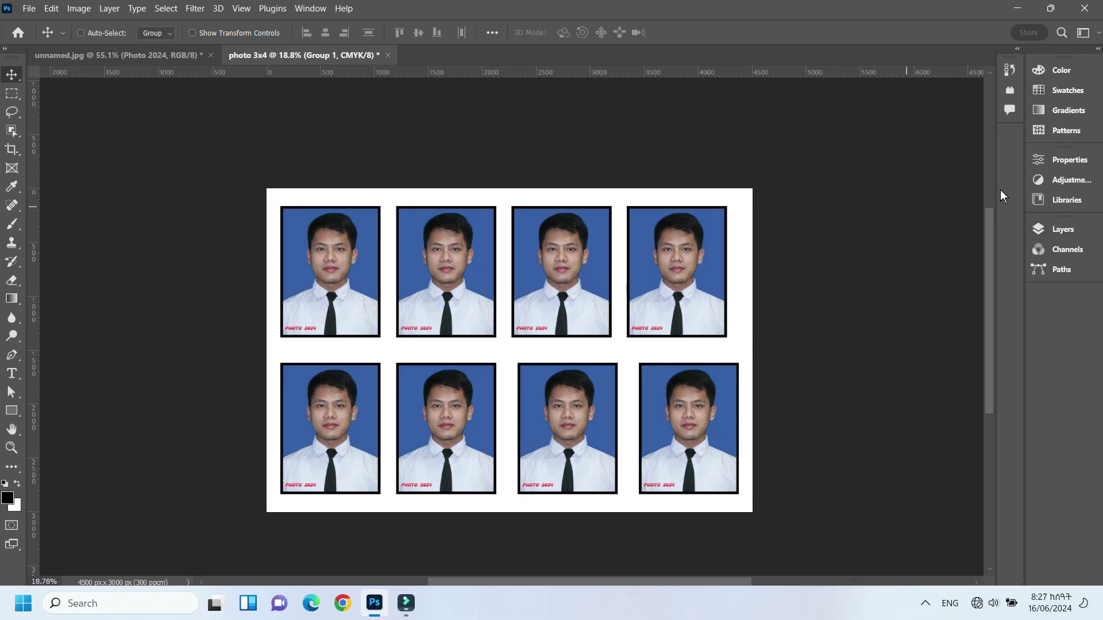
Step: Use Export As to save a 4500×3000 PNG named 'photo 3x4' to the Desktop
{"action": "left_click", "coordinate": [29, 8]}
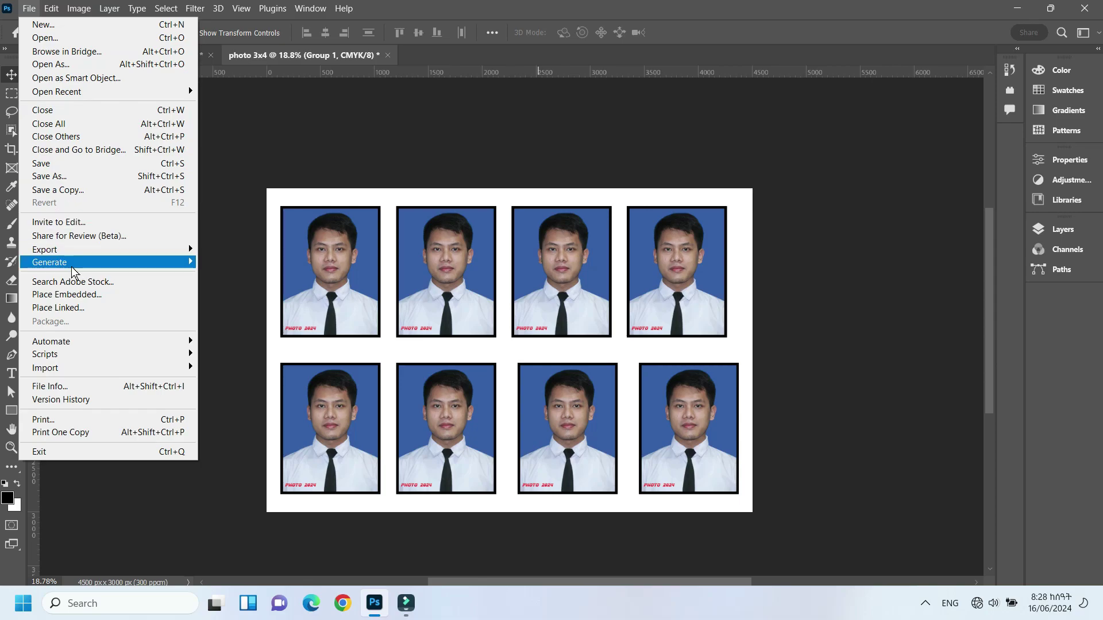
{"action": "mouse_move", "coordinate": [45, 250]}
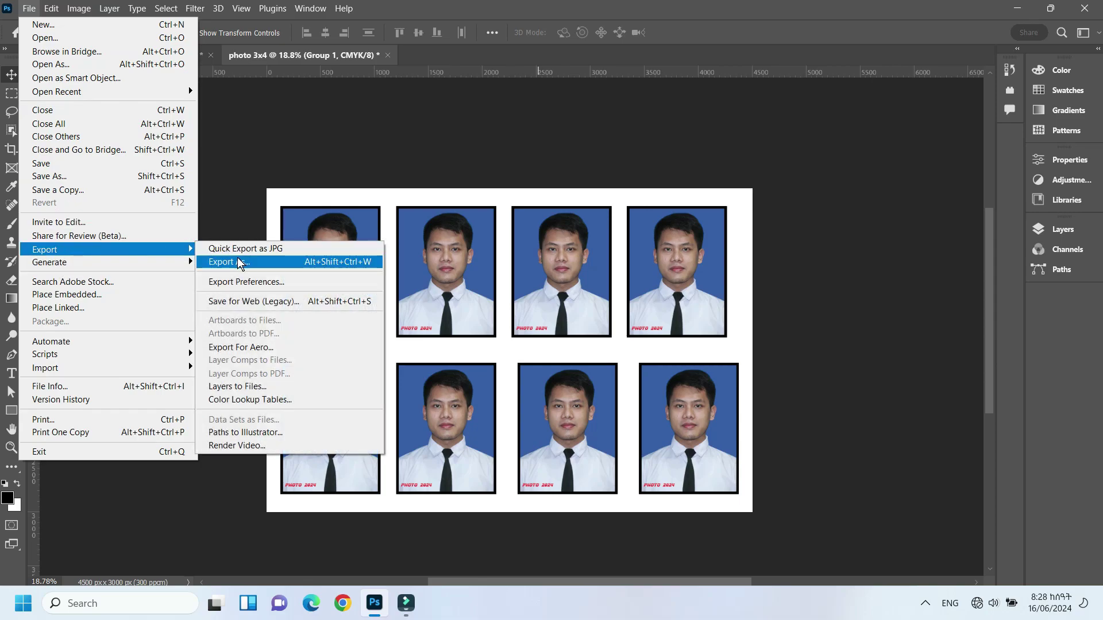
{"action": "left_click", "coordinate": [233, 260]}
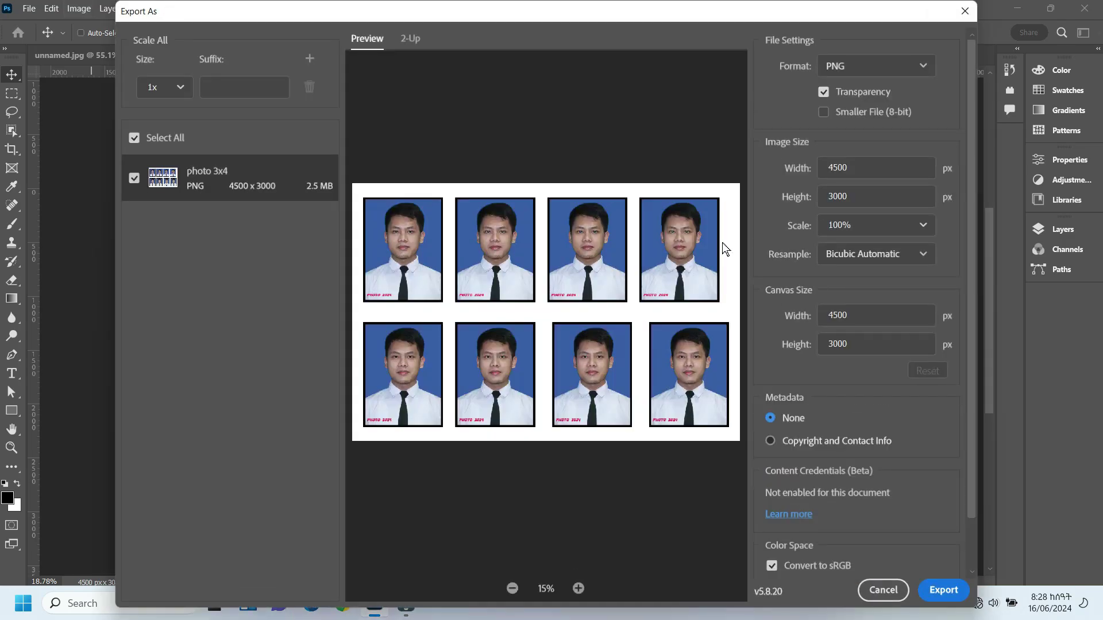
{"action": "left_click", "coordinate": [944, 590]}
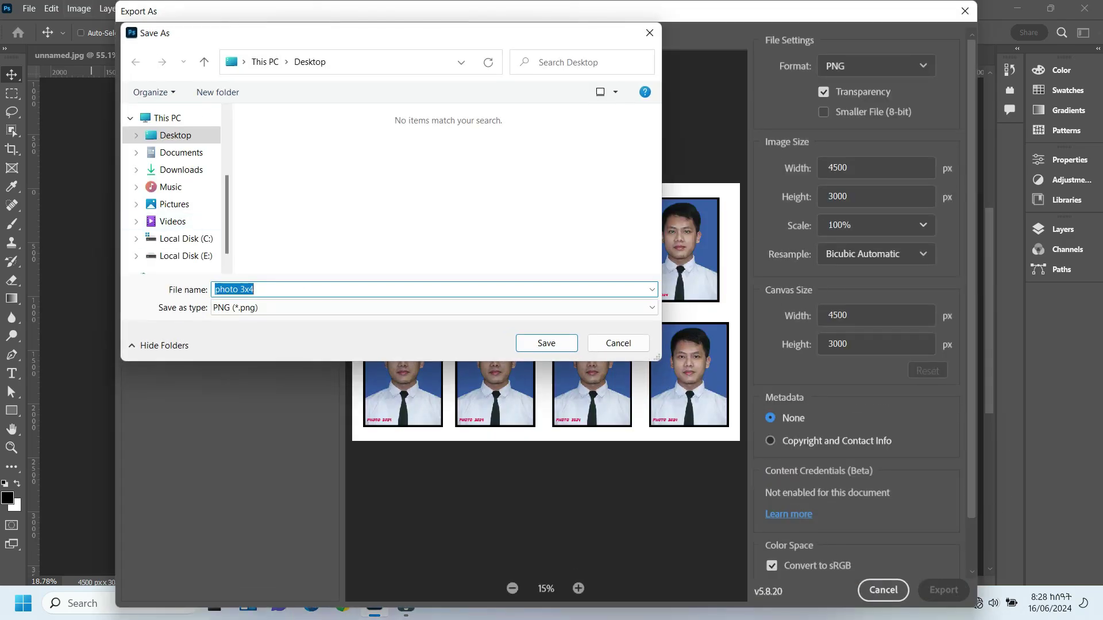
{"action": "left_click", "coordinate": [543, 341]}
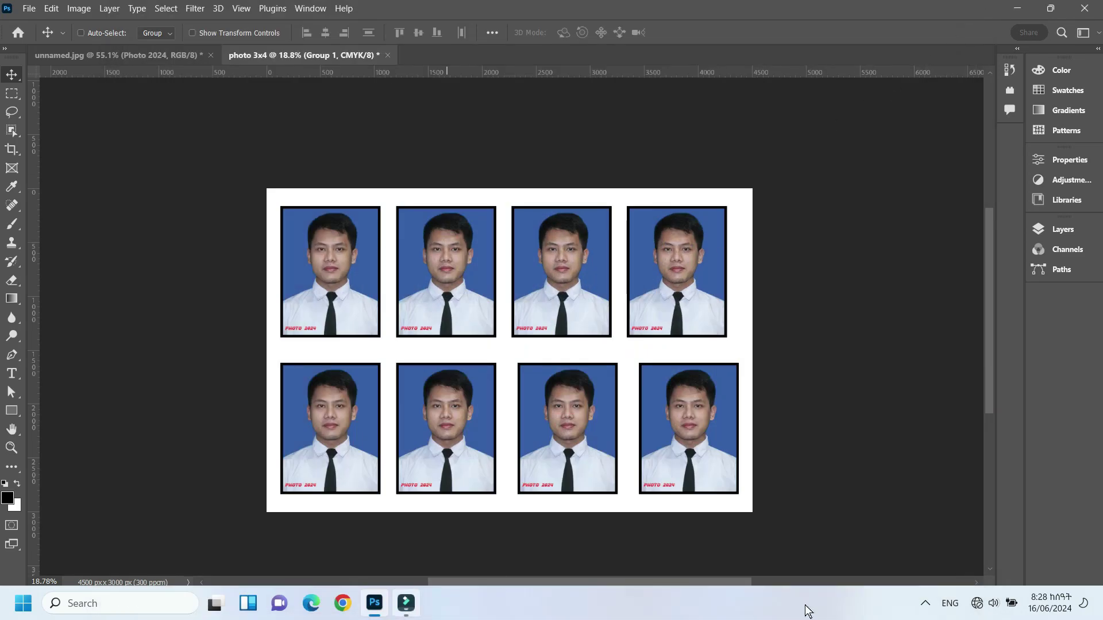
Step: Minimize Photoshop, view 'photo 3x4' maximized in the Photos viewer, then close it
{"action": "left_click", "coordinate": [375, 603]}
{"action": "mouse_move", "coordinate": [26, 526]}
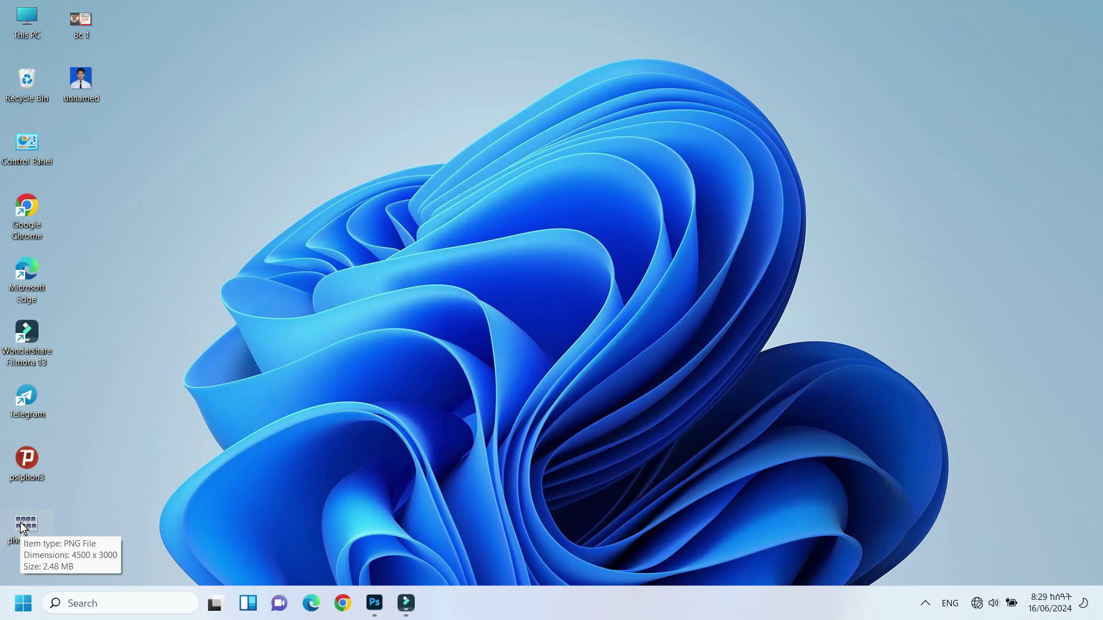
{"action": "double_click", "coordinate": [23, 527]}
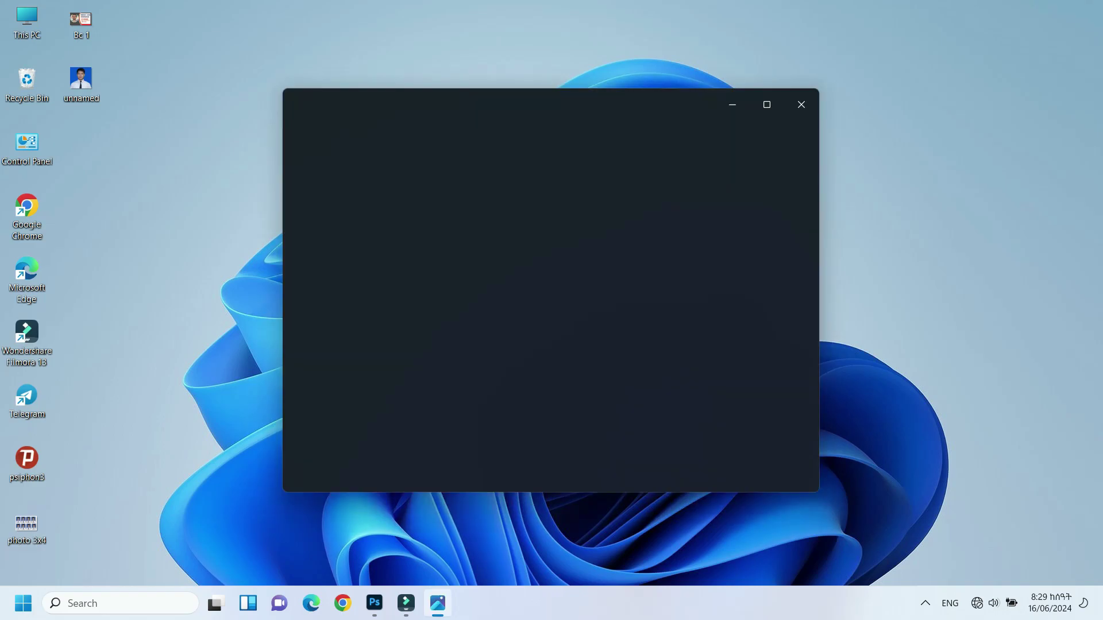
{"action": "left_click", "coordinate": [766, 105]}
{"action": "left_click", "coordinate": [1084, 17]}
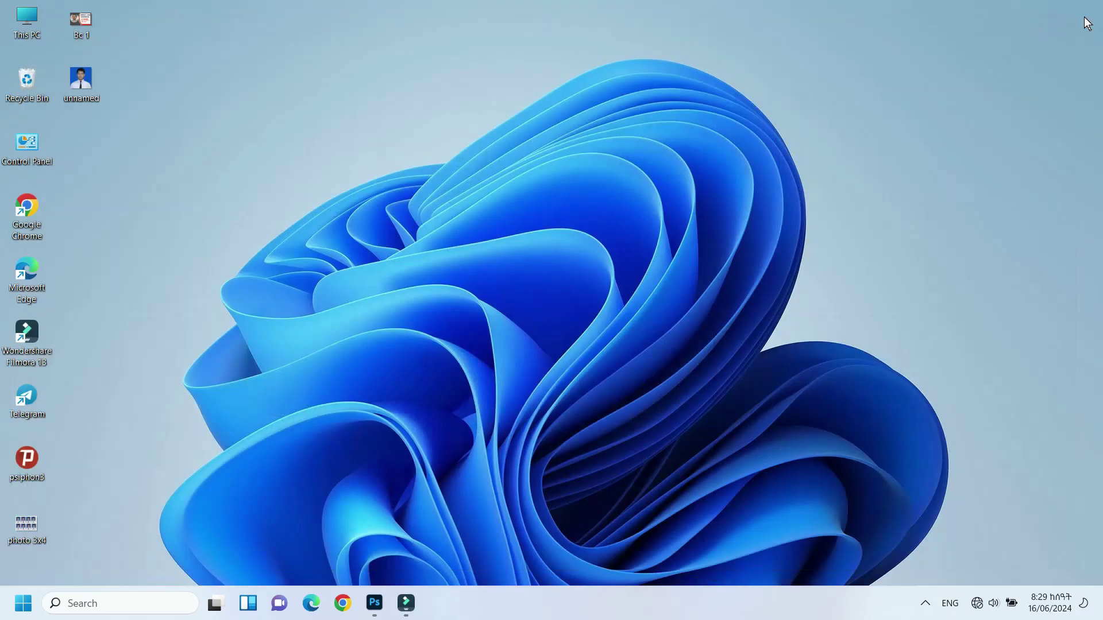